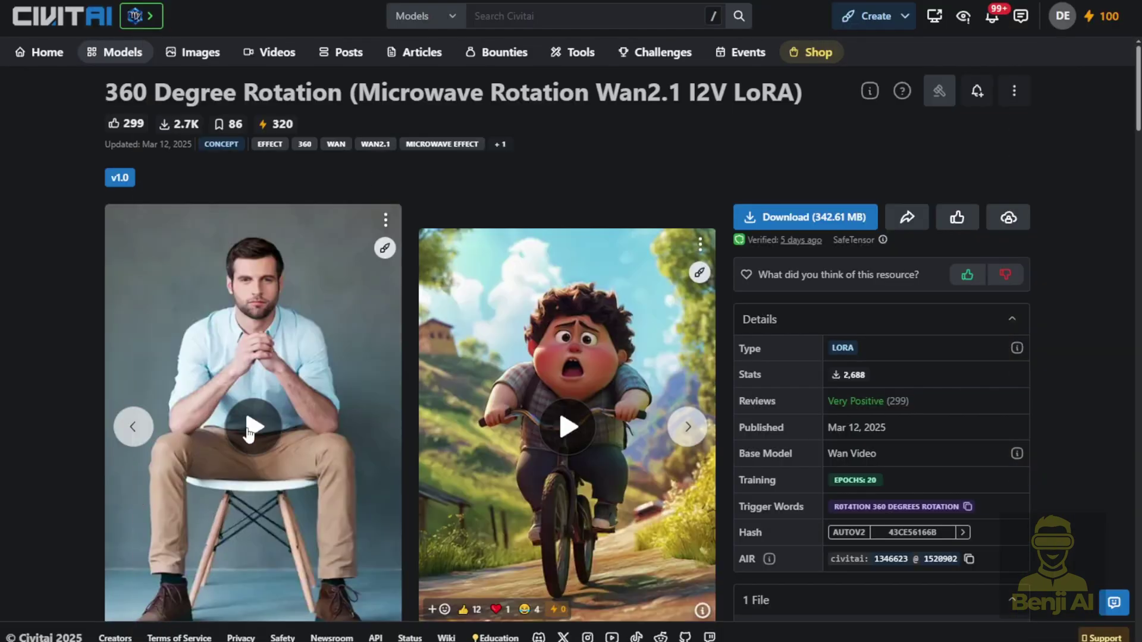
# Play the seated man's 360° rotation example, then pan the ComfyUI workflow to its generated video.
pyautogui.click(249, 432)
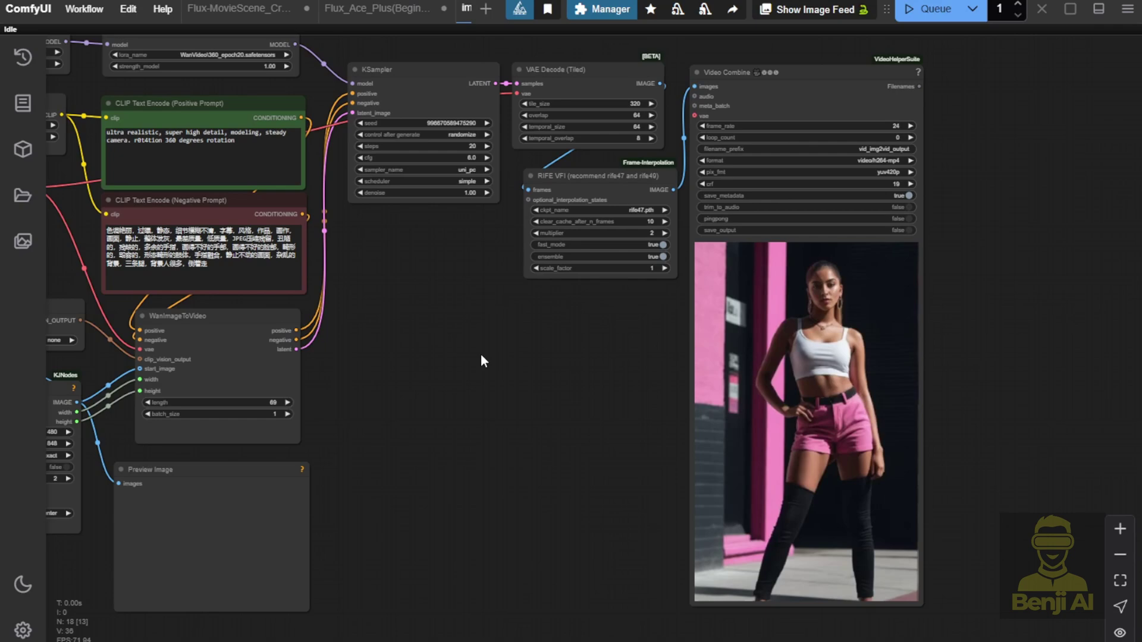
pyautogui.moveTo(487, 344); pyautogui.dragTo(371, 255)
# Resume the Video Combine preview and open the rotation video full-size.
pyautogui.rightClick(702, 284)
pyautogui.click(771, 230)
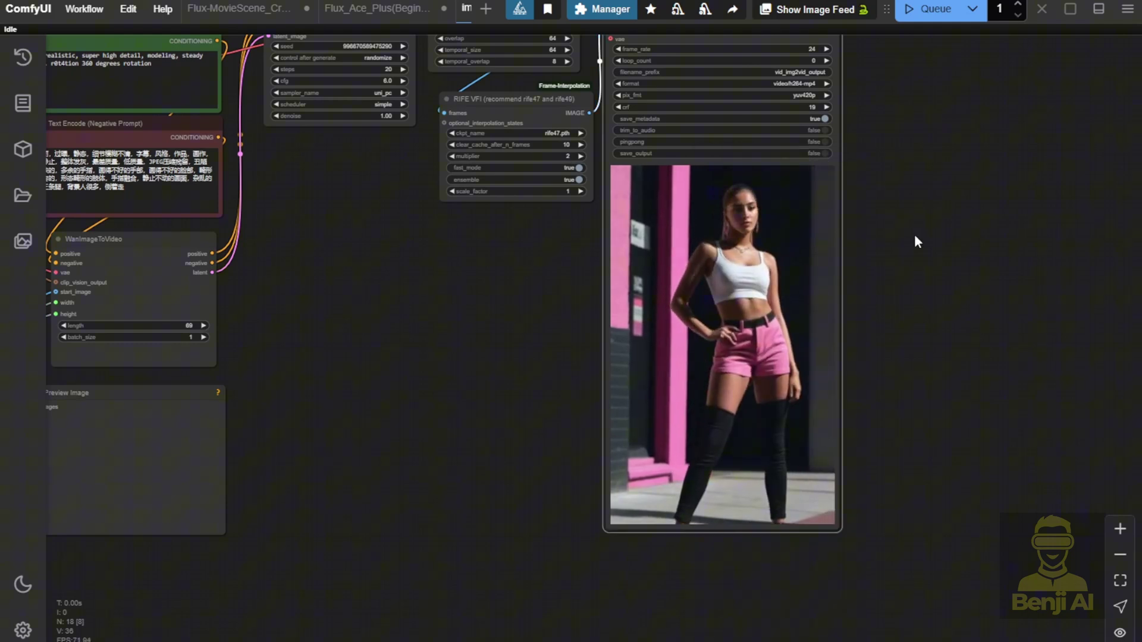
pyautogui.scroll(4, 901, 236)
pyautogui.scroll(-2, 901, 237)
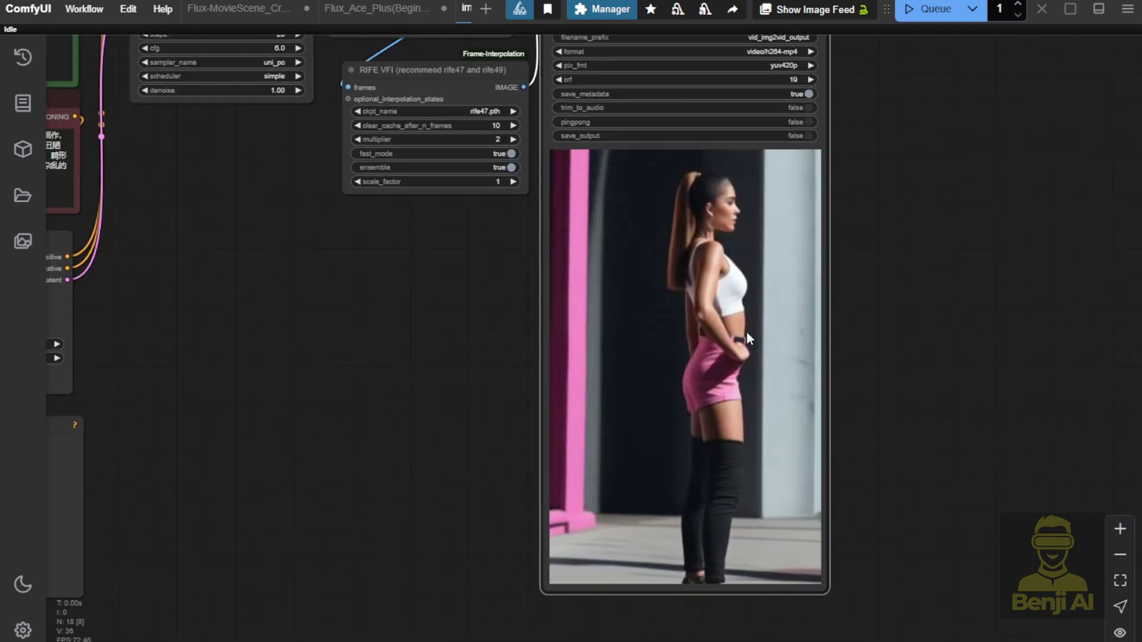
pyautogui.scroll(-2, 683, 307)
pyautogui.rightClick(698, 369)
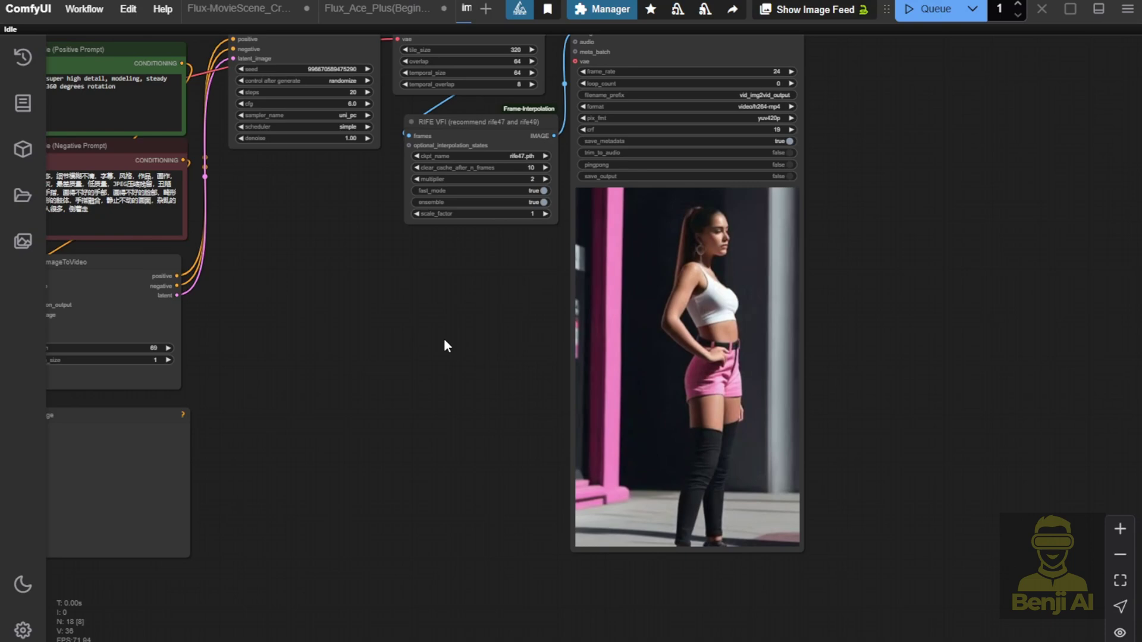
# Zoom out and pan across the whole workflow to the loader nodes, then highlight the LoRA title.
pyautogui.scroll(-3, 440, 345)
pyautogui.moveTo(433, 357); pyautogui.dragTo(654, 478)
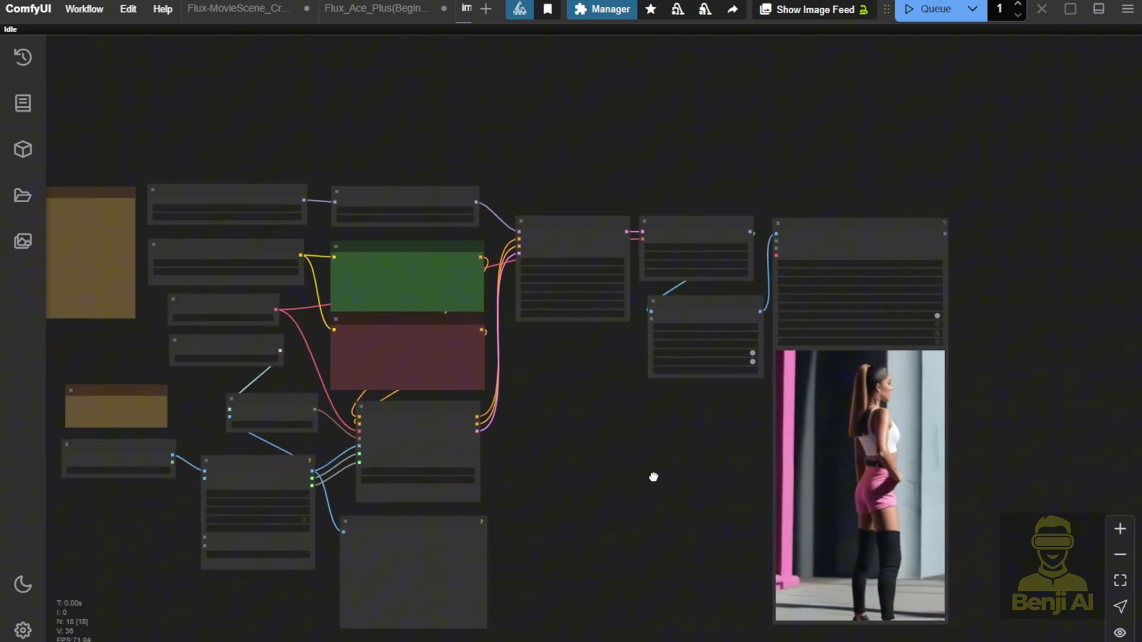
pyautogui.scroll(3, 660, 465)
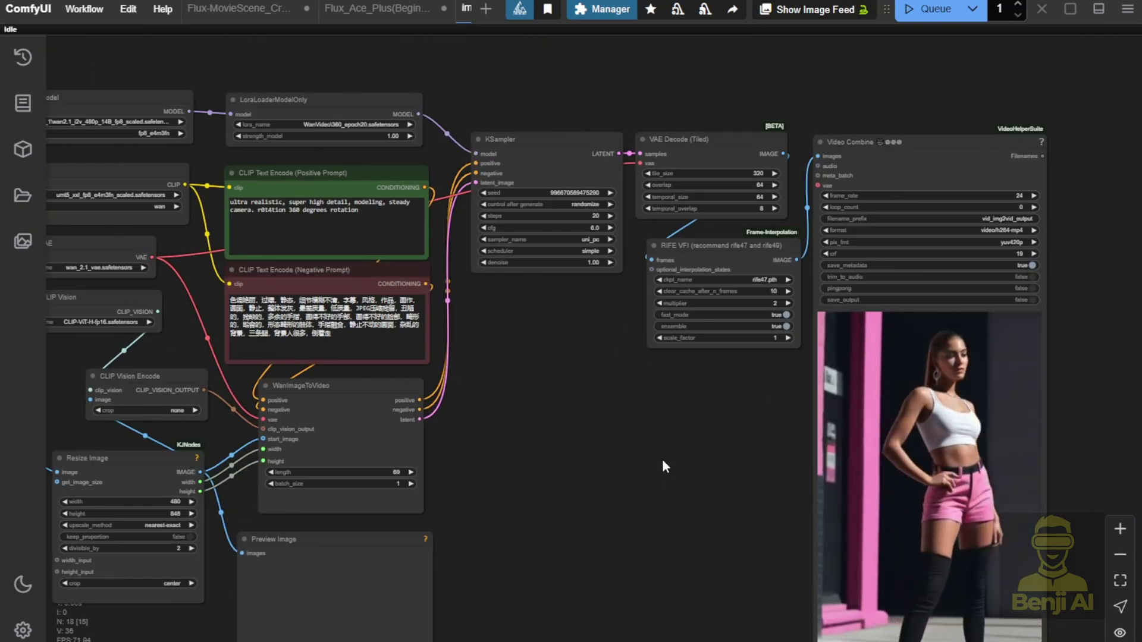
pyautogui.moveTo(594, 421); pyautogui.dragTo(801, 465)
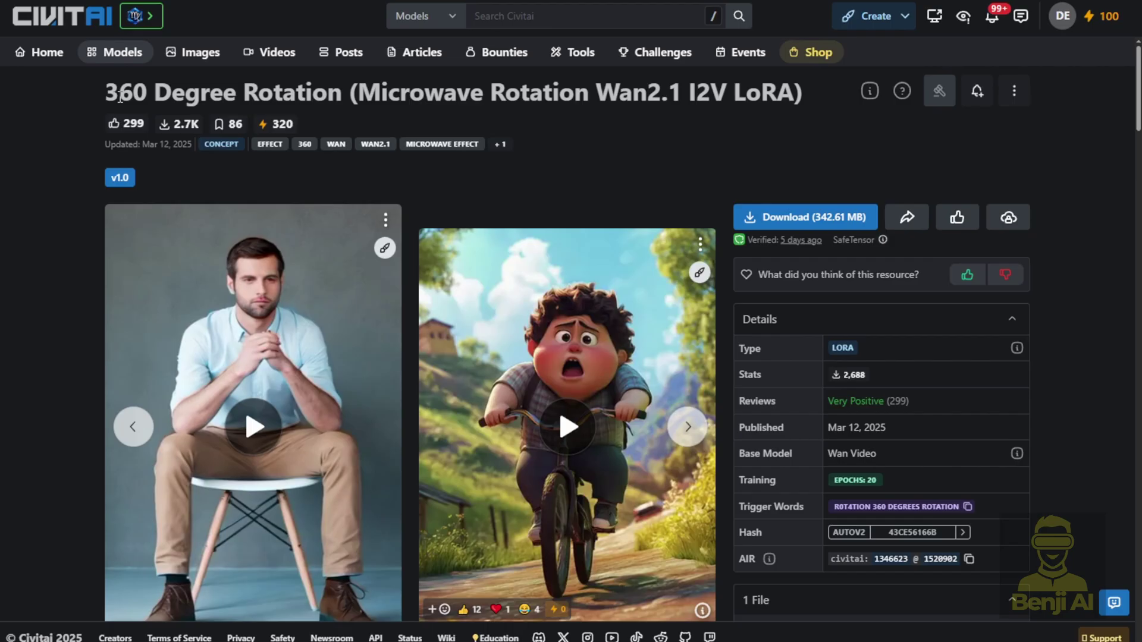
pyautogui.moveTo(119, 96); pyautogui.dragTo(352, 102)
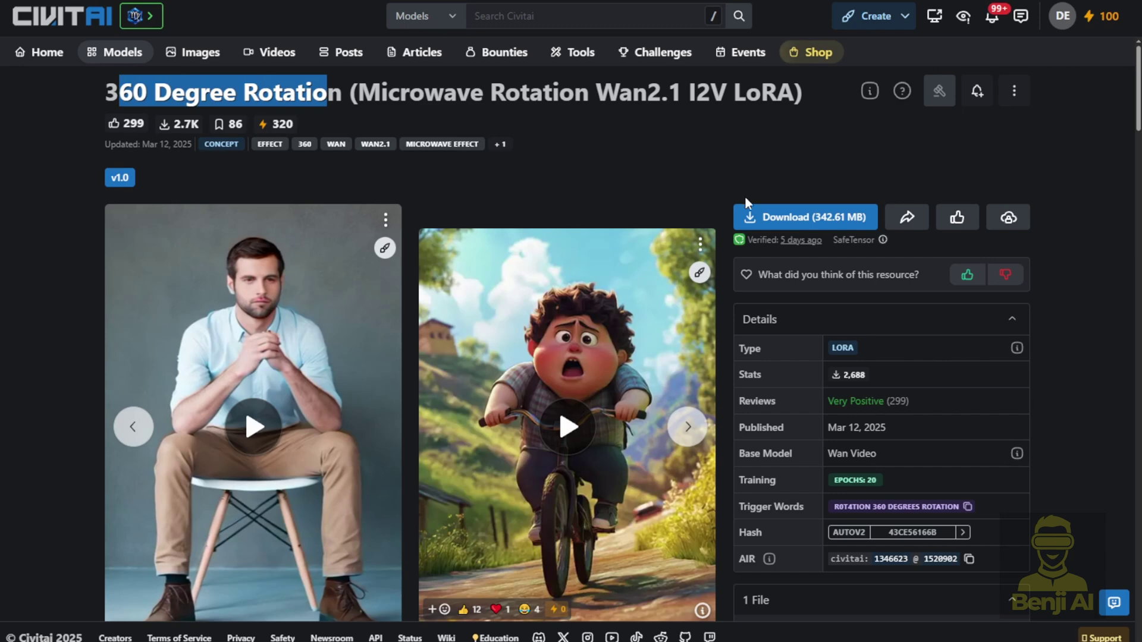
# Scroll to the Civitai description and highlight the trigger word 'r0t4tion 360 degrees rotation'.
pyautogui.scroll(-3, 689, 177)
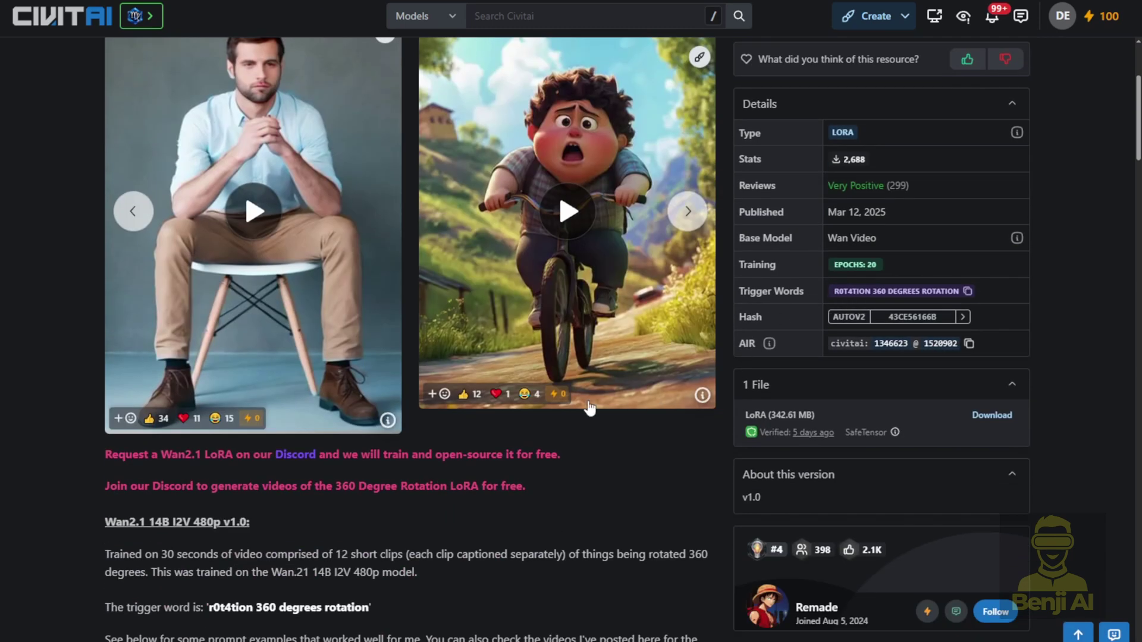
pyautogui.scroll(3, 372, 489)
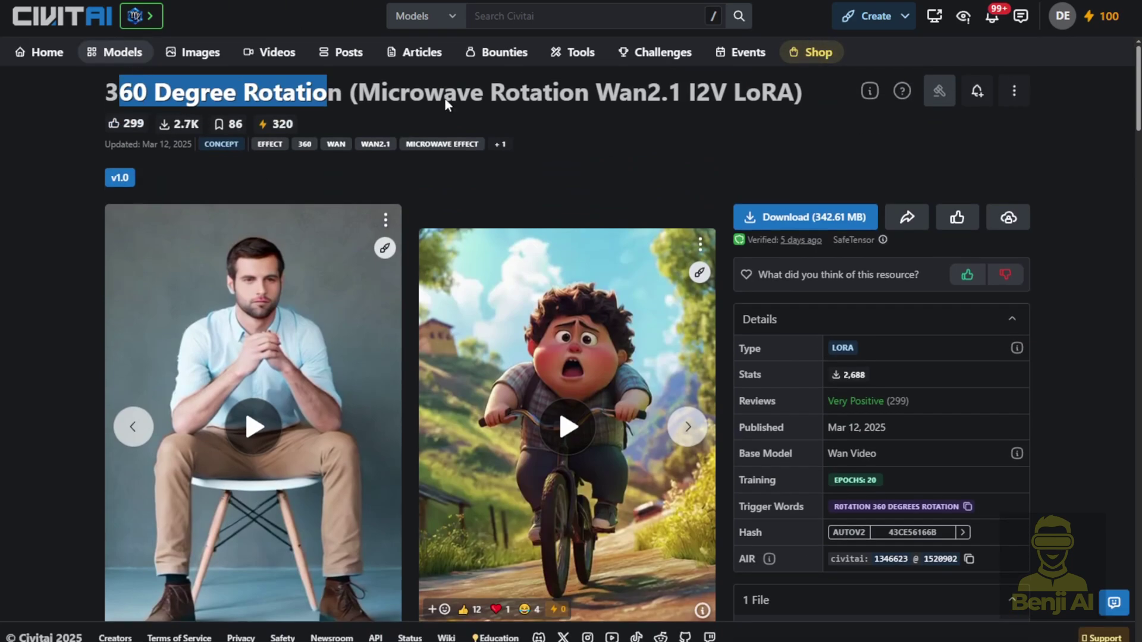
pyautogui.scroll(-6, 213, 409)
pyautogui.moveTo(208, 391); pyautogui.dragTo(363, 394)
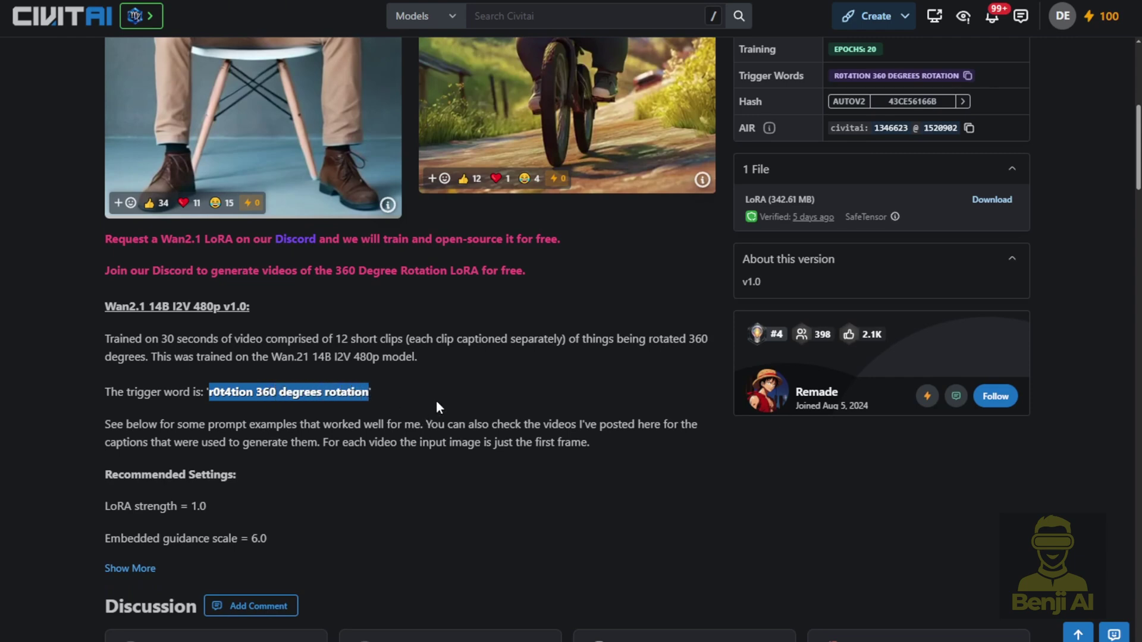
pyautogui.scroll(6, 436, 401)
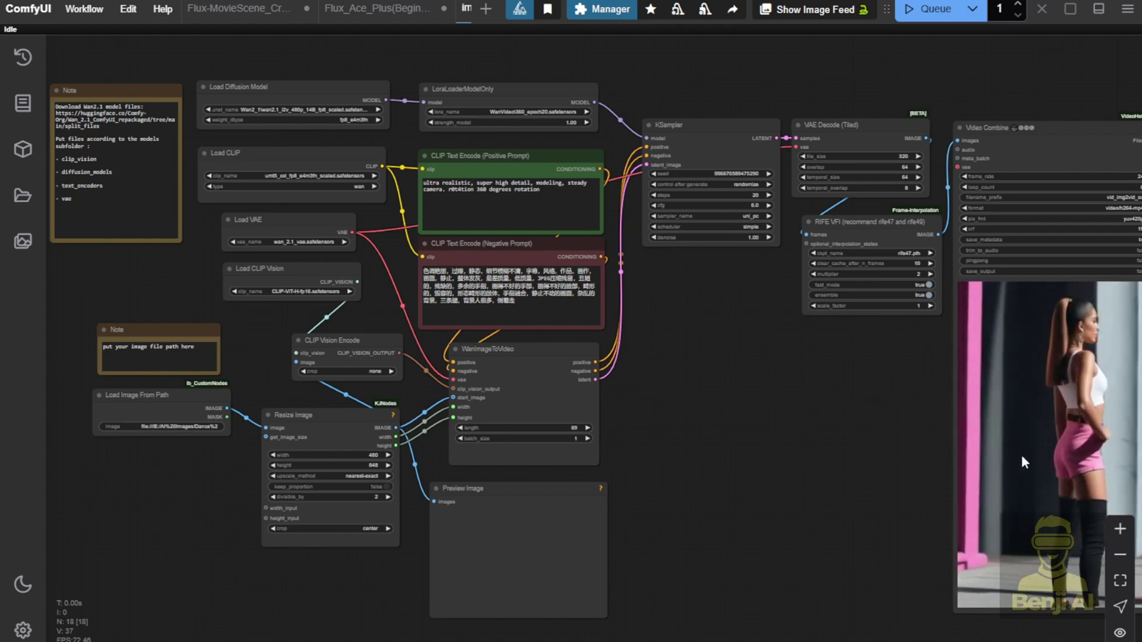
pyautogui.click(519, 90)
pyautogui.scroll(6, 519, 90)
pyautogui.scroll(3, 498, 183)
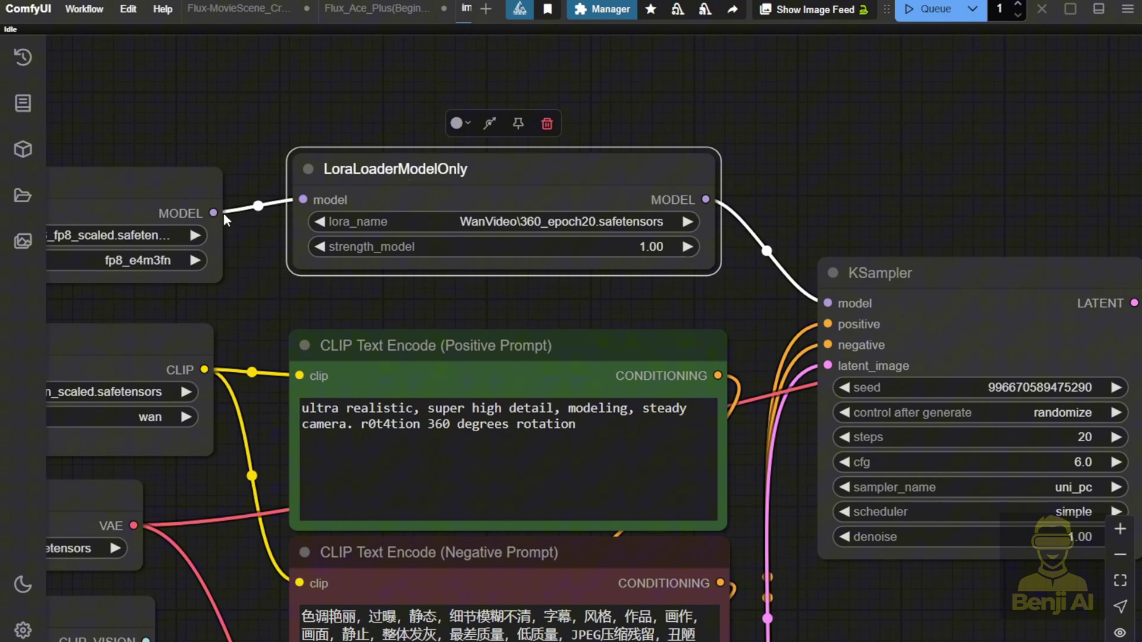
pyautogui.hscroll(-5, 247, 264)
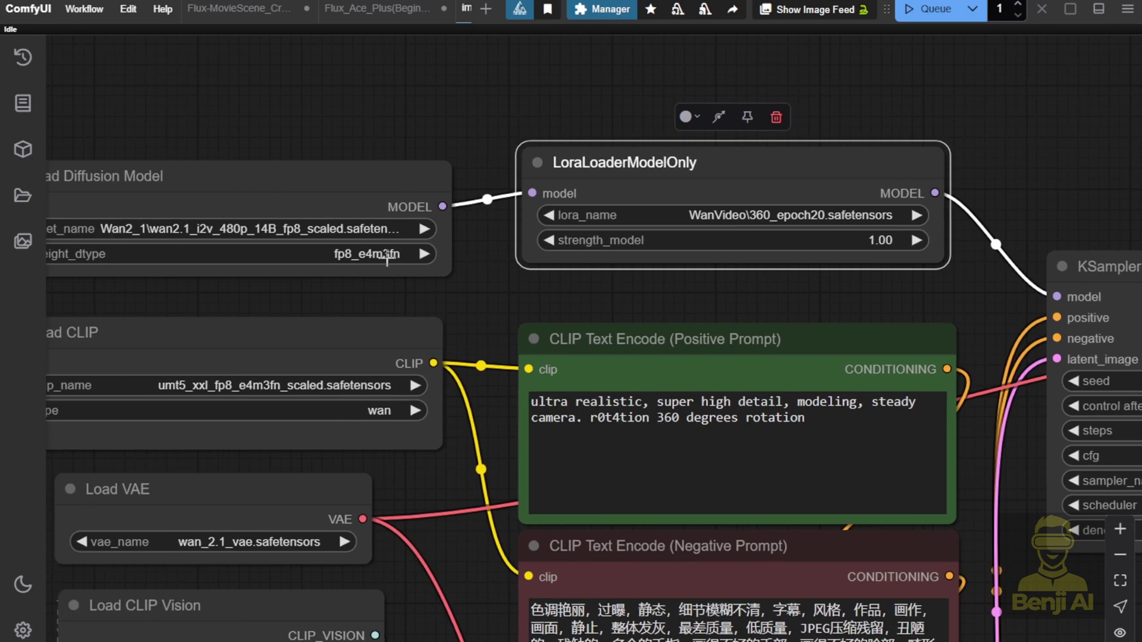
pyautogui.scroll(-3, 431, 293)
pyautogui.moveTo(677, 190); pyautogui.dragTo(656, 207)
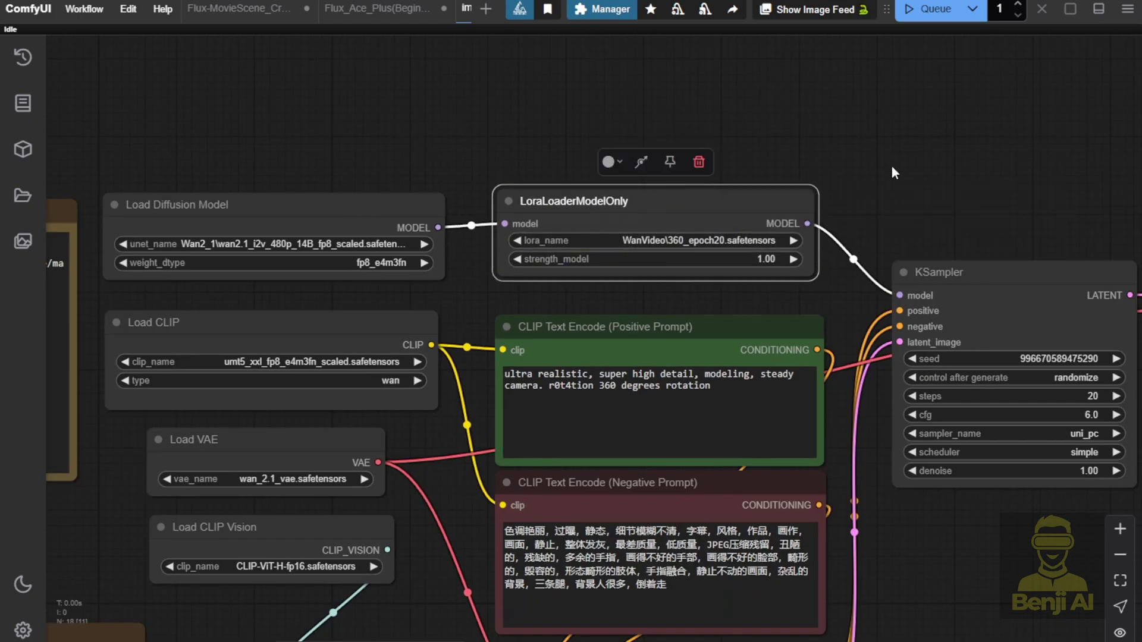
pyautogui.moveTo(911, 169); pyautogui.dragTo(767, 12)
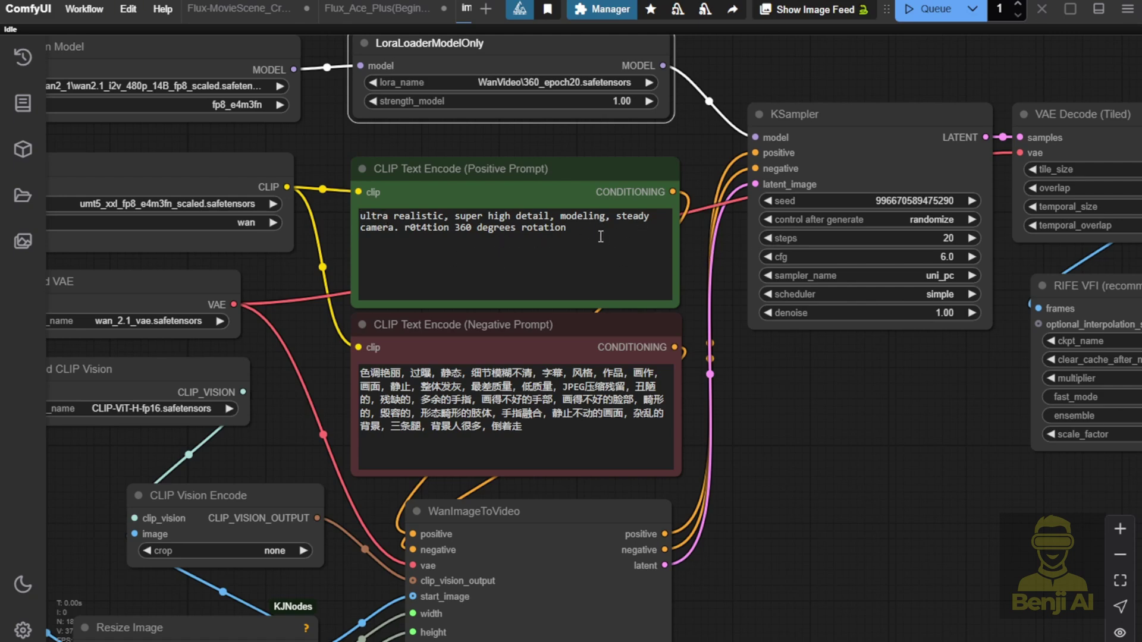
pyautogui.click(498, 238)
pyautogui.hotkey('ctrl', 'a')
pyautogui.click(797, 404)
pyautogui.scroll(-4, 853, 464)
pyautogui.scroll(3, 736, 345)
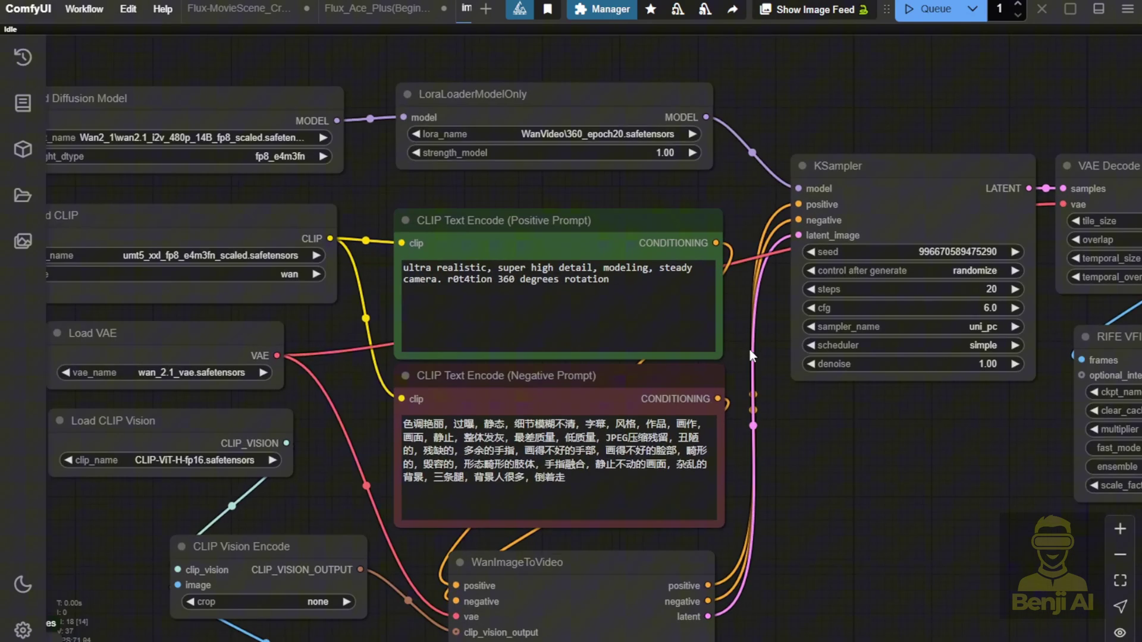
pyautogui.scroll(-5, 848, 230)
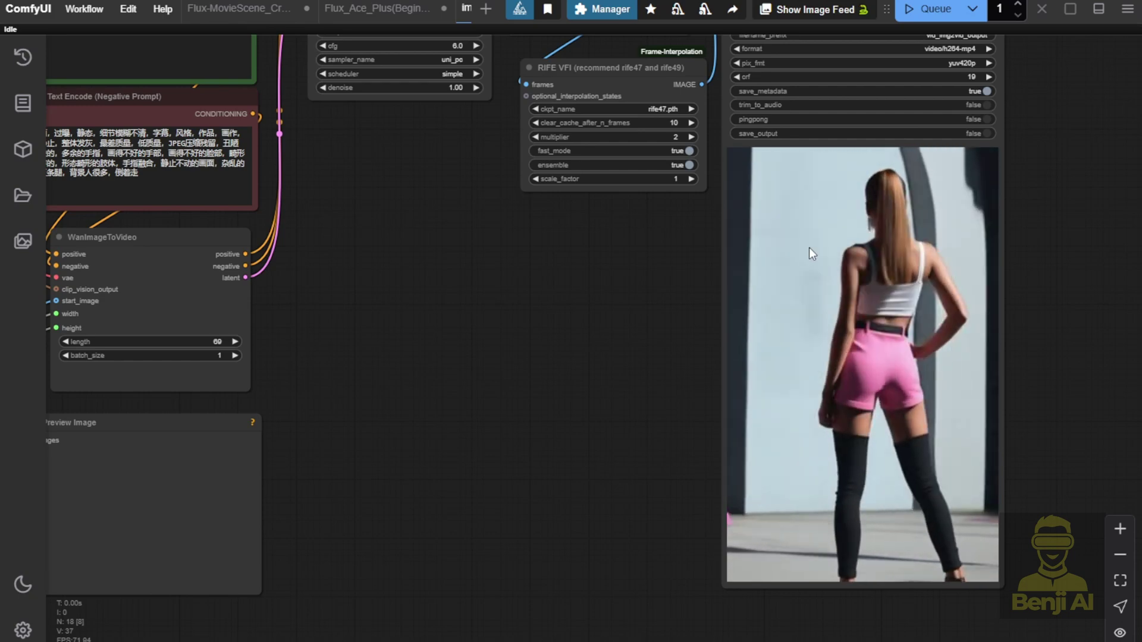
pyautogui.scroll(4, 490, 331)
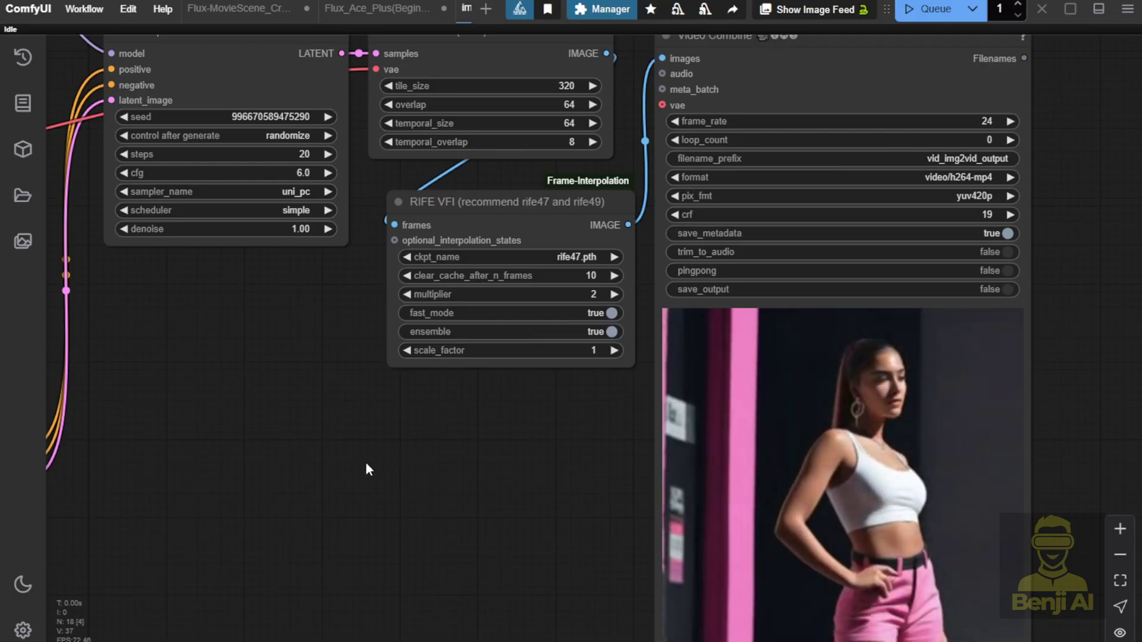
# Change the WanImageToVideo node's length value to 81.
pyautogui.moveTo(365, 461); pyautogui.dragTo(907, 256)
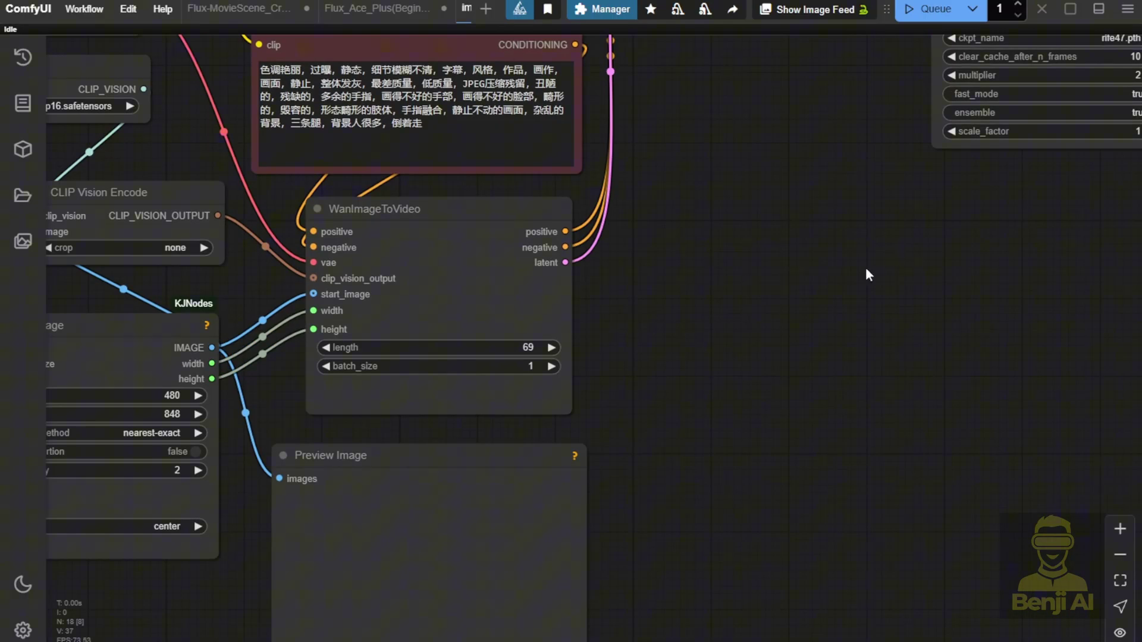
pyautogui.click(512, 350)
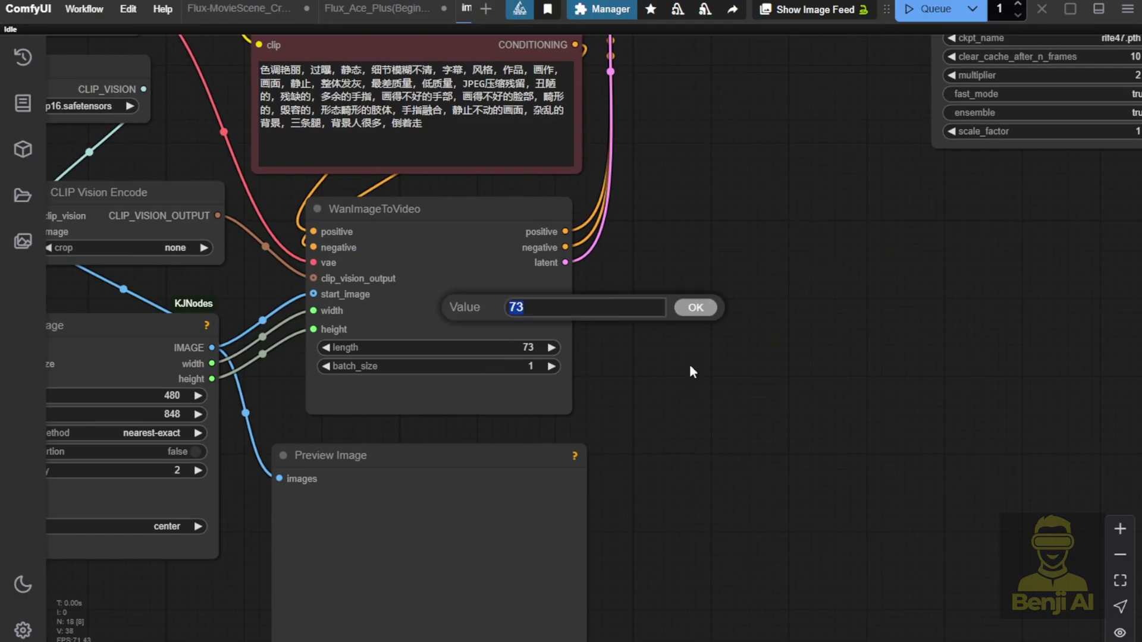
pyautogui.write('81')
pyautogui.press('Return')
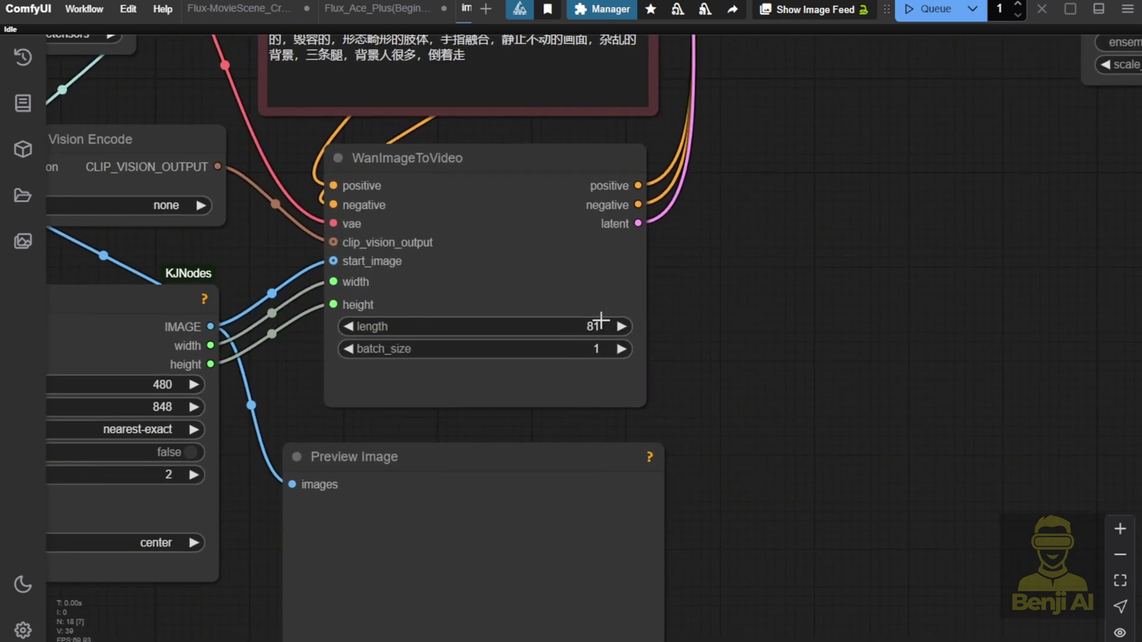
pyautogui.scroll(-4, 720, 357)
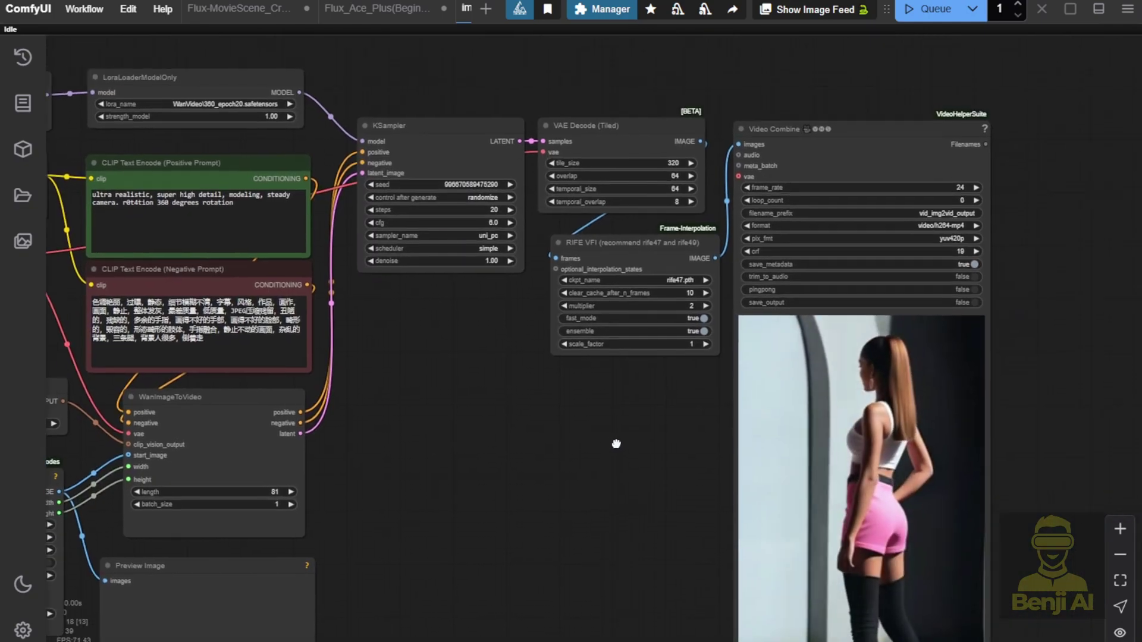
pyautogui.scroll(2, 654, 261)
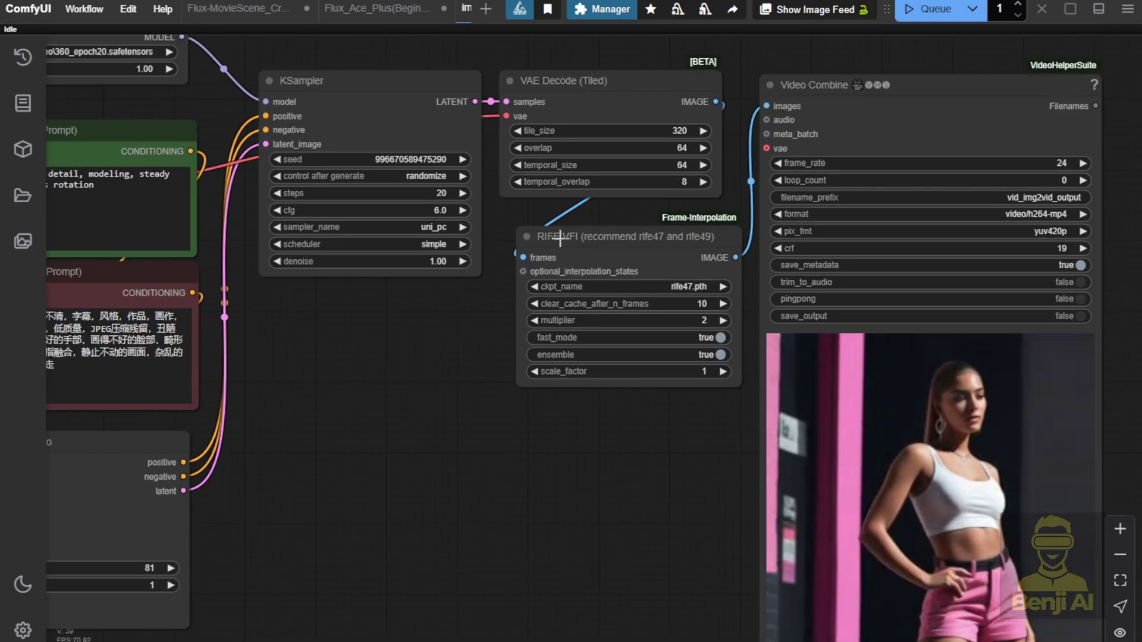
pyautogui.hscroll(2, 662, 517)
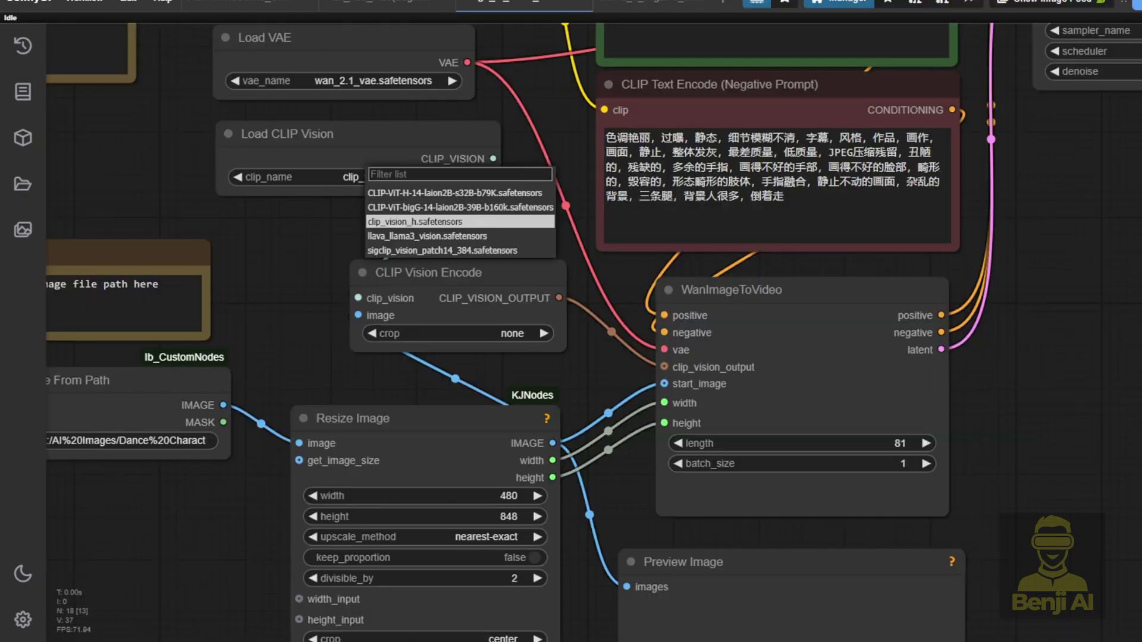
# Pick clip_vision_h.safetensors as Load CLIP Vision's clip_name, then zoom out over the graph.
pyautogui.click(429, 223)
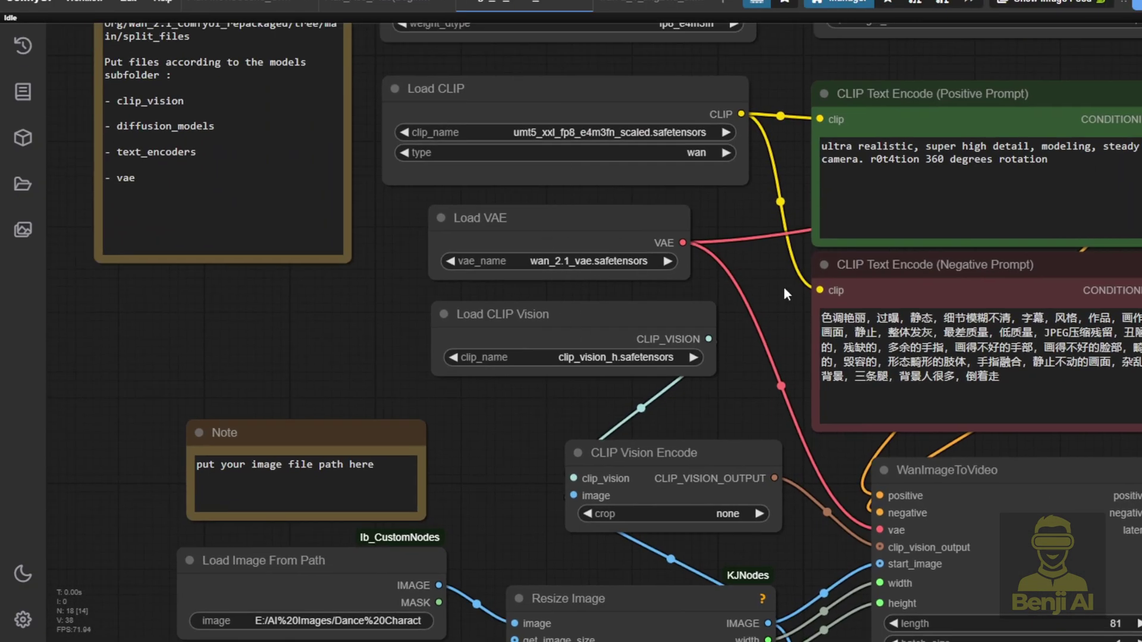
pyautogui.moveTo(770, 277); pyautogui.dragTo(777, 389)
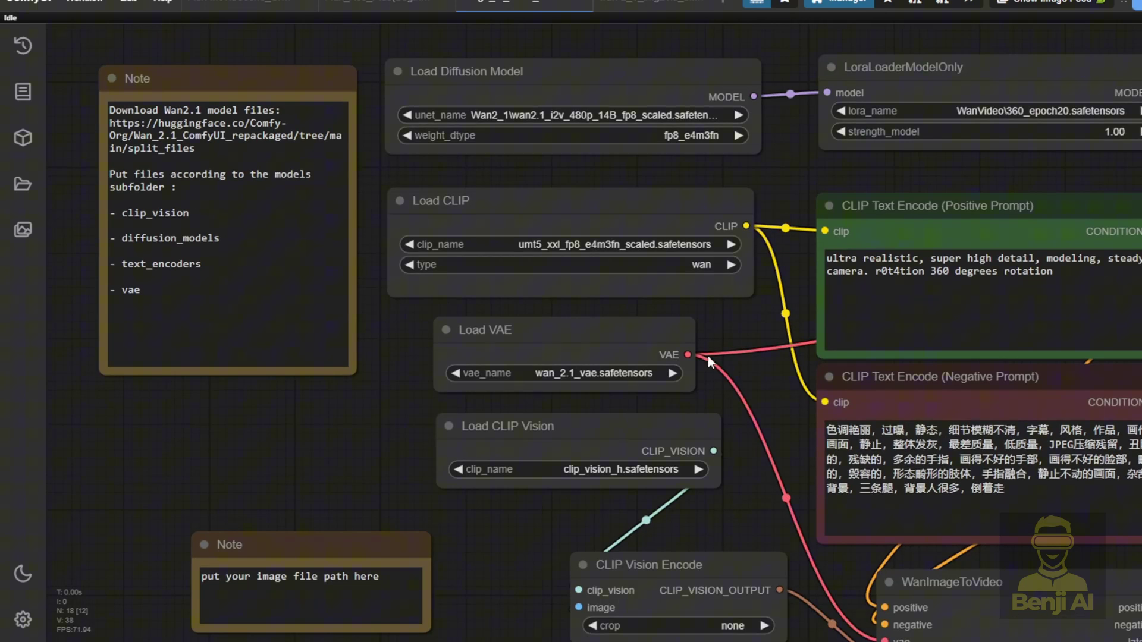
pyautogui.scroll(-4, 780, 174)
pyautogui.moveTo(781, 173); pyautogui.dragTo(585, 34)
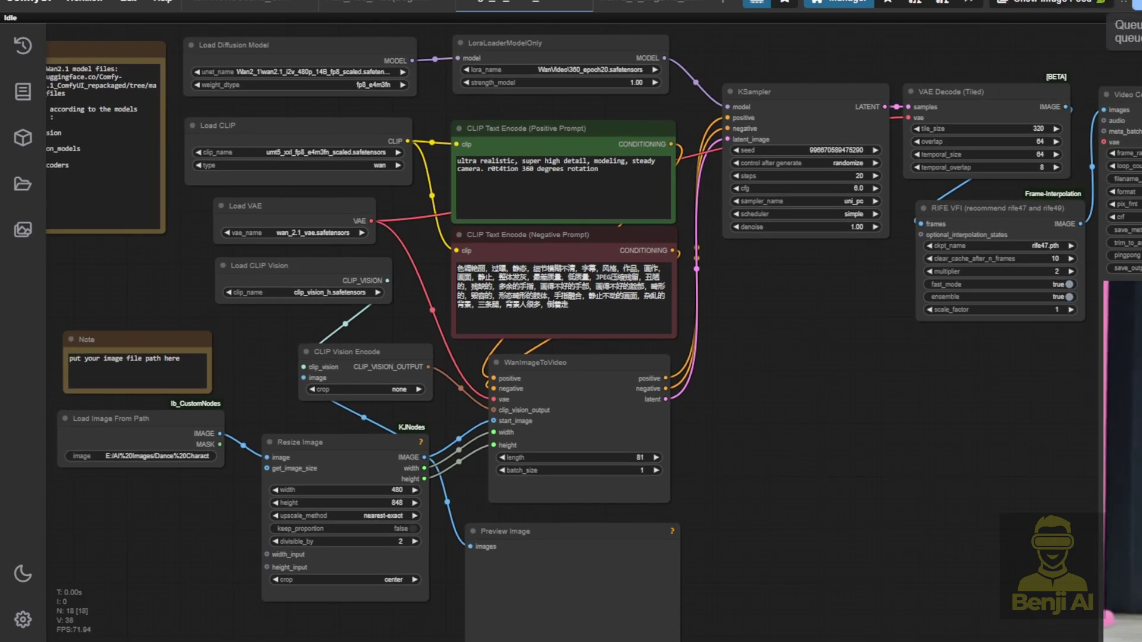
pyautogui.scroll(6, 855, 222)
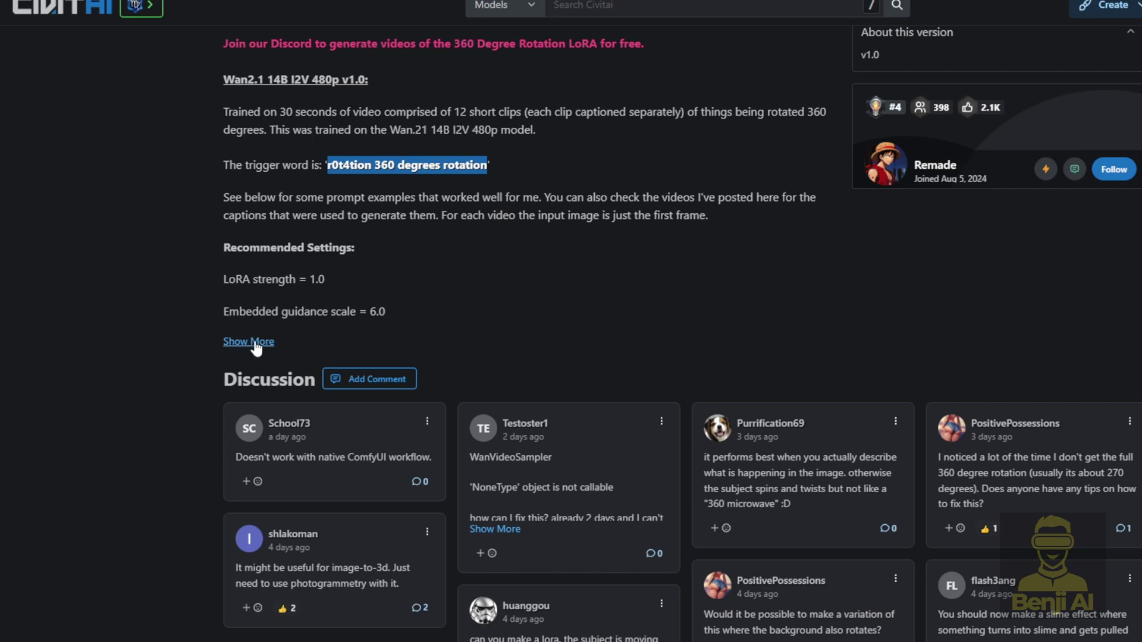
# Expand the description and highlight the recommended LoRA strength 1.0 and guidance scale 6.0.
pyautogui.click(256, 343)
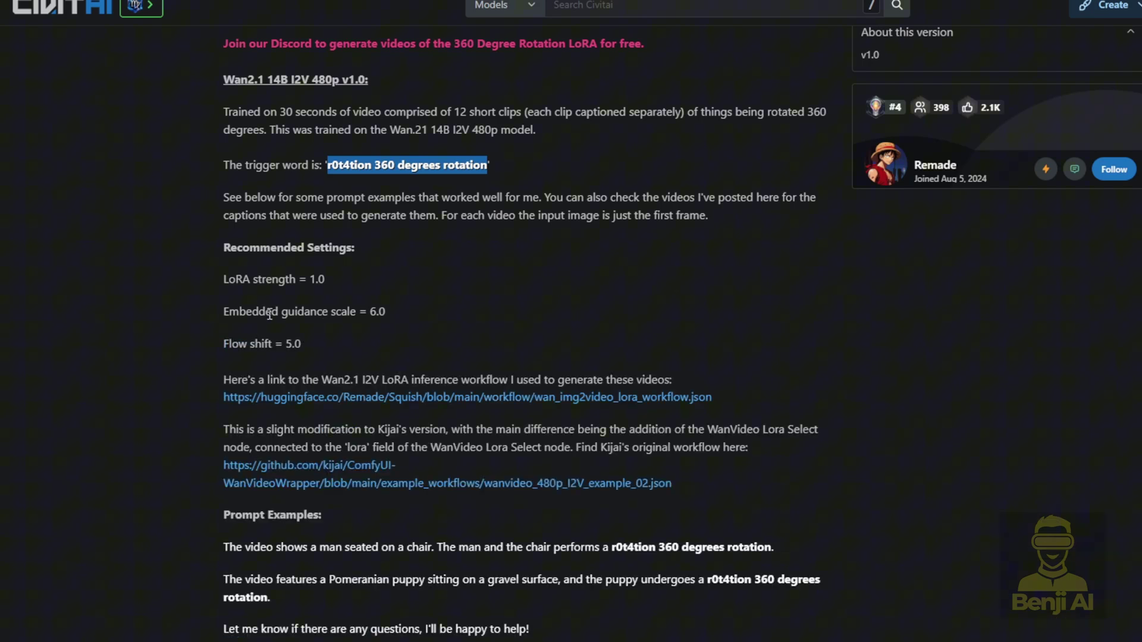
pyautogui.moveTo(386, 311); pyautogui.dragTo(369, 312)
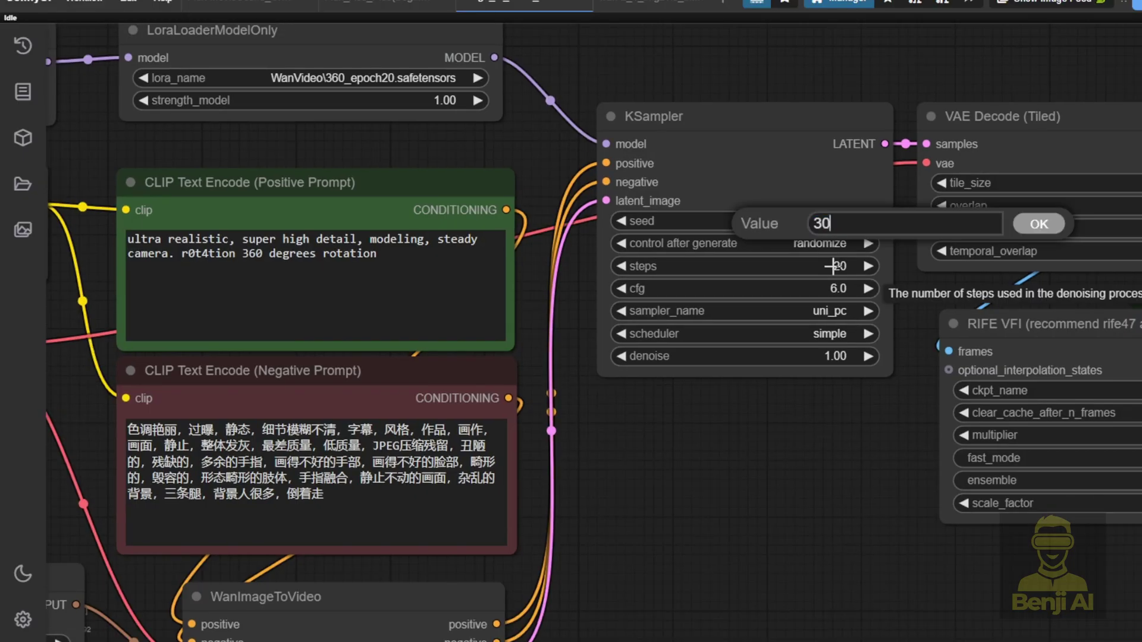
# Confirm 30 KSampler steps and pan over the video preview and loader nodes.
pyautogui.press('Return')
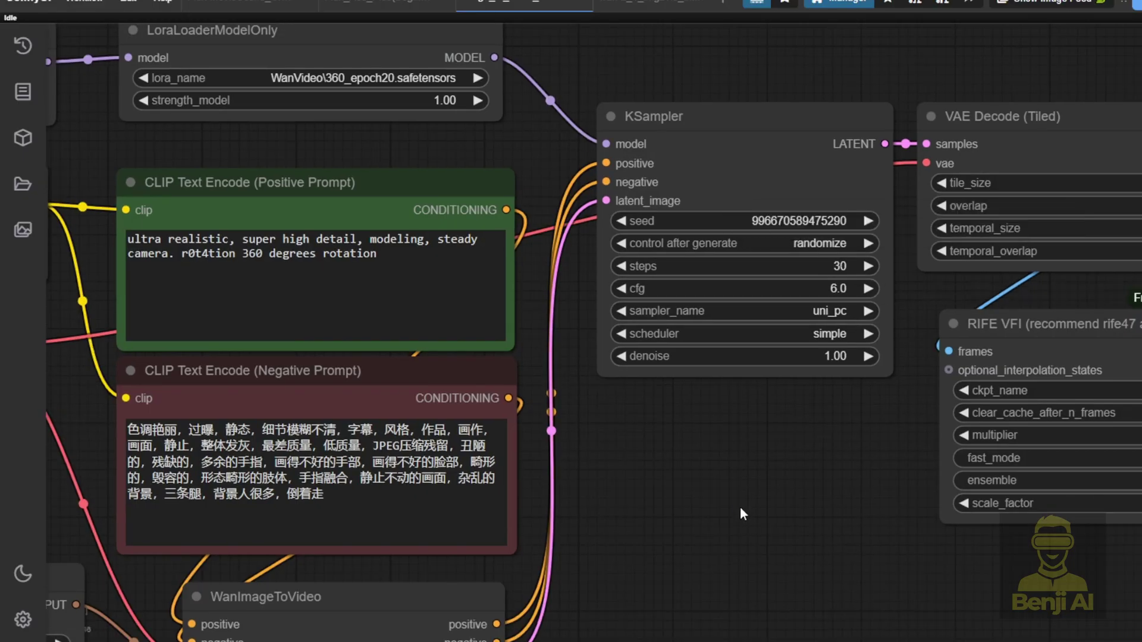
pyautogui.scroll(-3, 740, 507)
pyautogui.moveTo(740, 506); pyautogui.dragTo(655, 301)
pyautogui.scroll(-3, 651, 368)
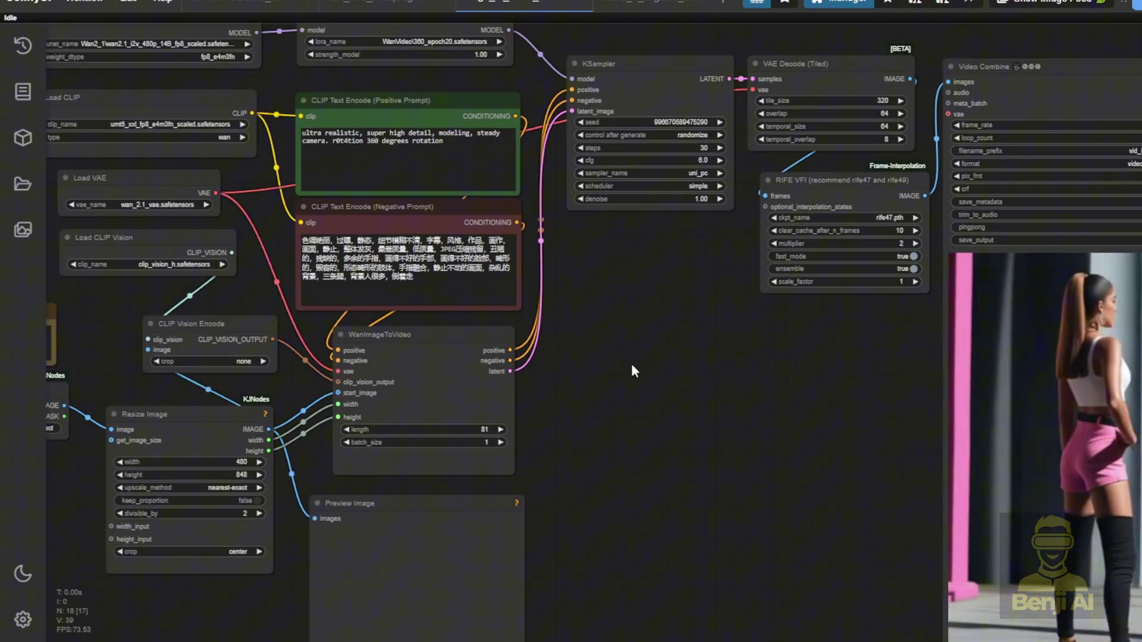
pyautogui.scroll(-2, 665, 429)
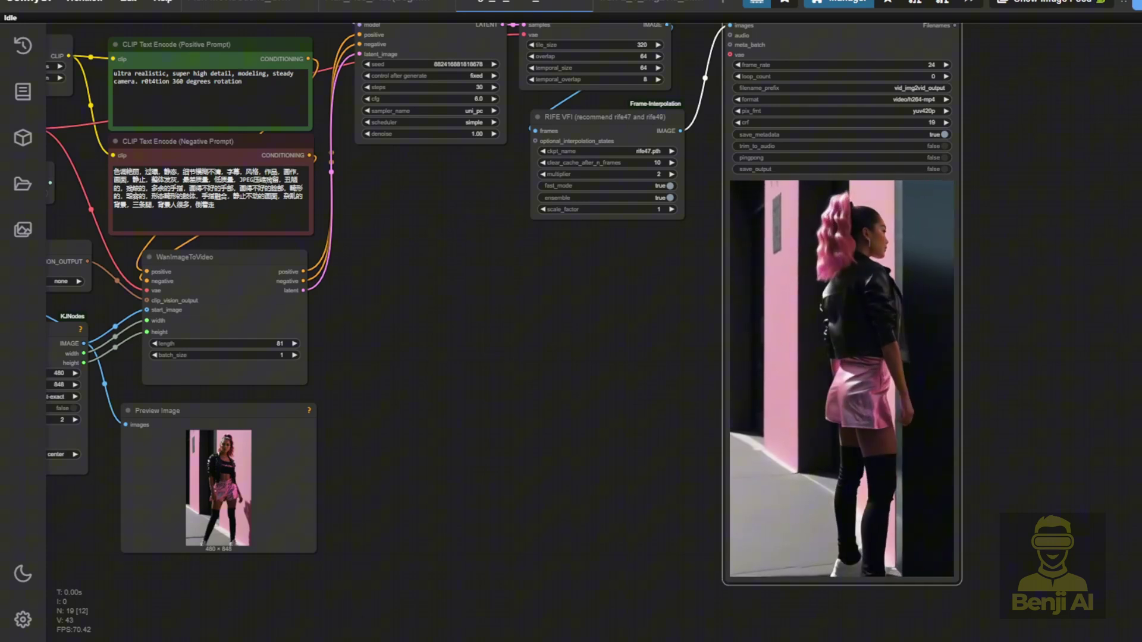
pyautogui.scroll(-1, 488, 446)
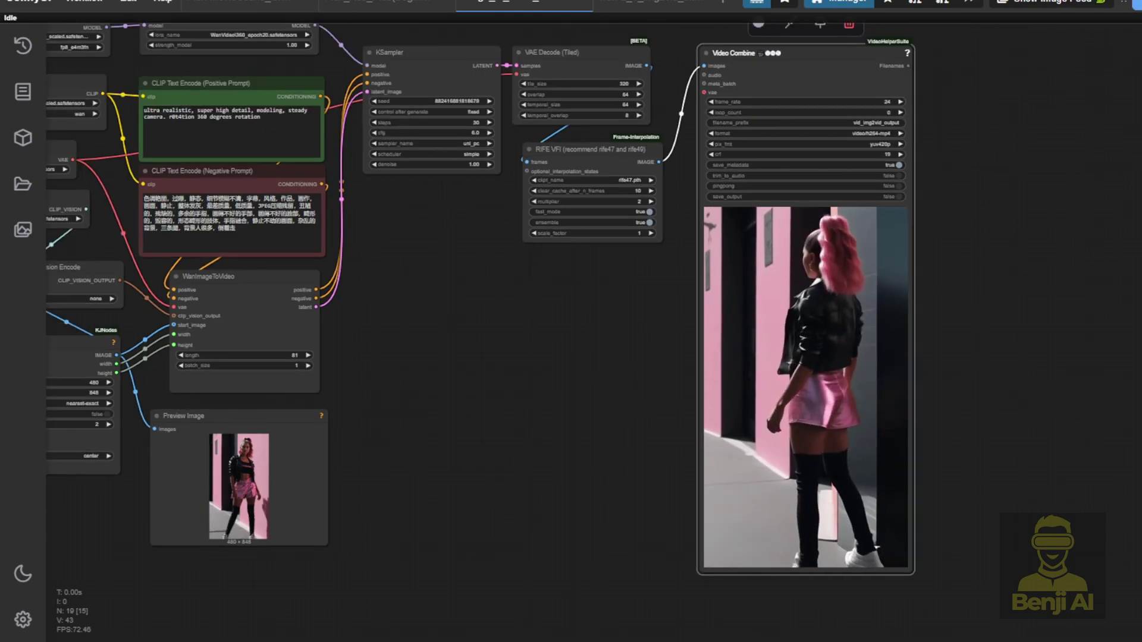
pyautogui.moveTo(464, 455); pyautogui.dragTo(699, 480)
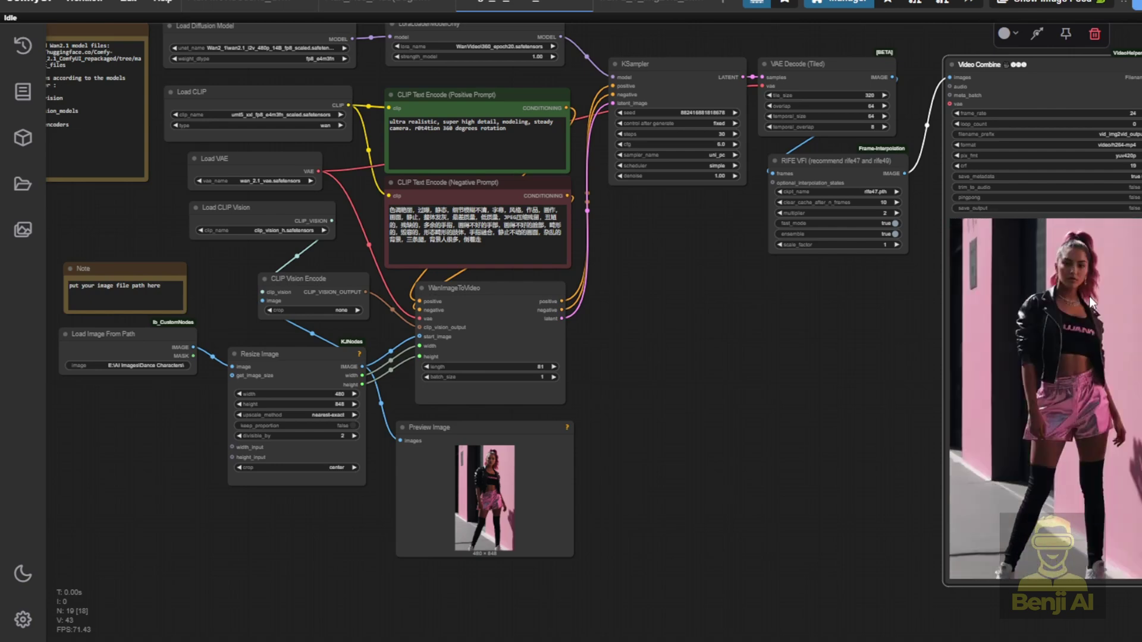
# Enlarge the Preview Image node so the 480 × 848 input photo shows clearly.
pyautogui.scroll(10, 747, 426)
pyautogui.moveTo(773, 398); pyautogui.dragTo(996, 399)
pyautogui.moveTo(977, 520); pyautogui.dragTo(920, 233)
pyautogui.scroll(-3, 880, 244)
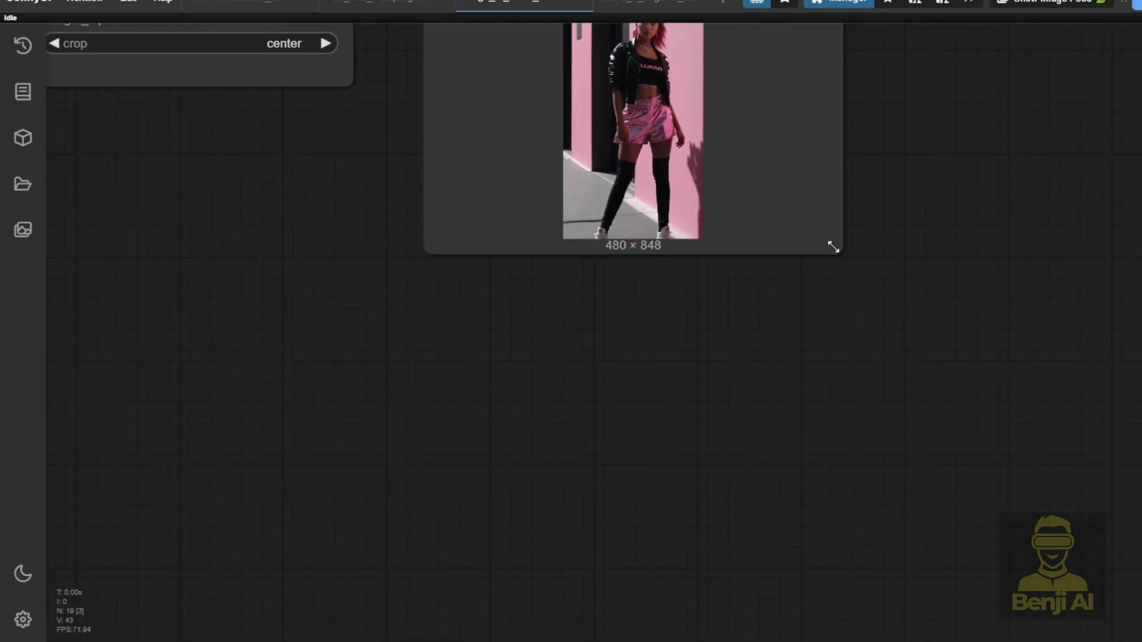
pyautogui.moveTo(834, 247); pyautogui.dragTo(860, 507)
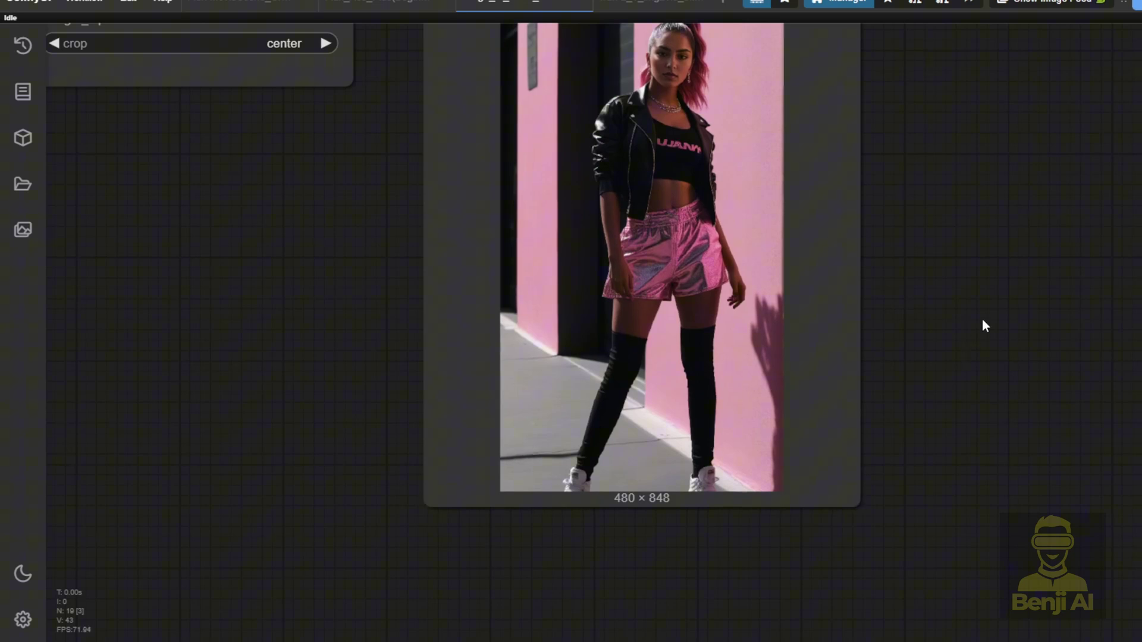
pyautogui.moveTo(983, 319); pyautogui.dragTo(919, 362)
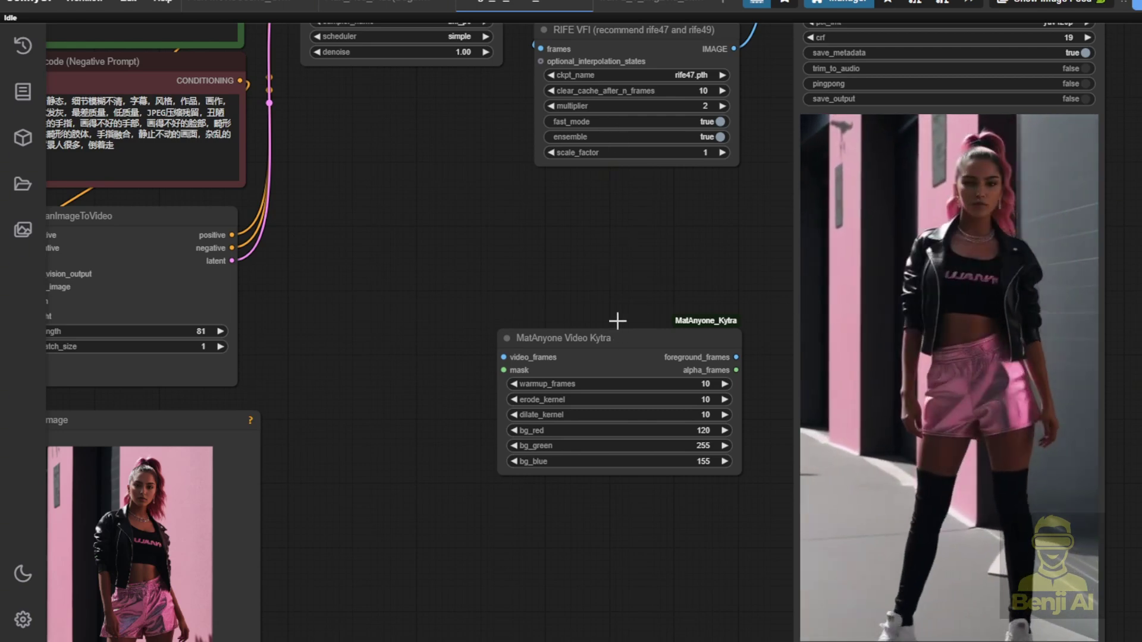
# Zoom out to show Video Combine linked onward to the next group of nodes.
pyautogui.scroll(-3, 617, 283)
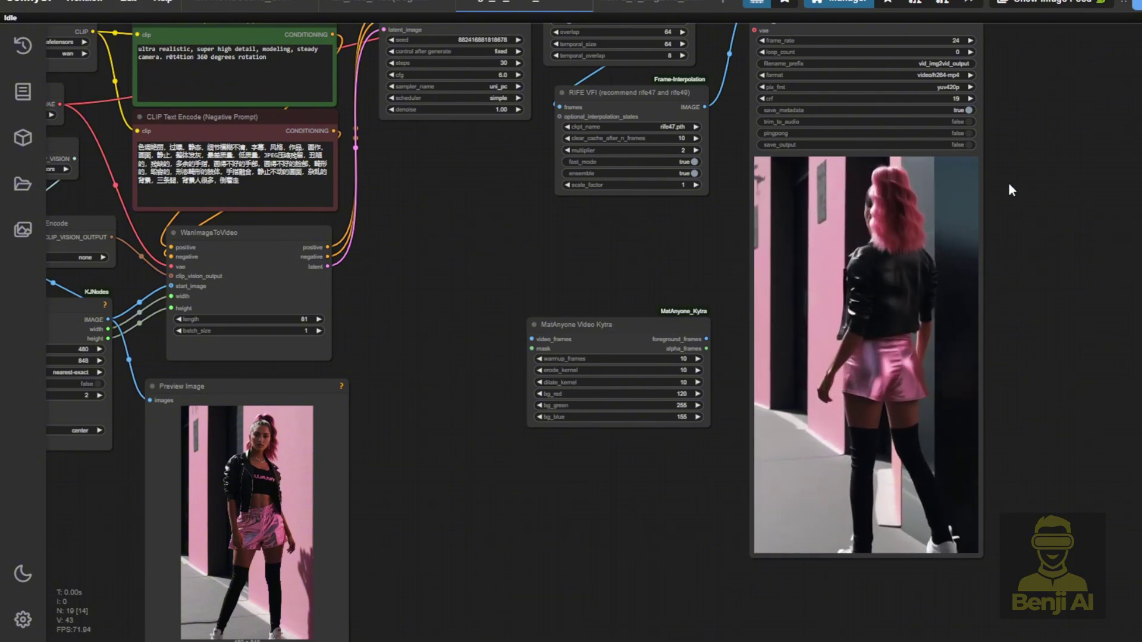
pyautogui.scroll(-3, 1082, 454)
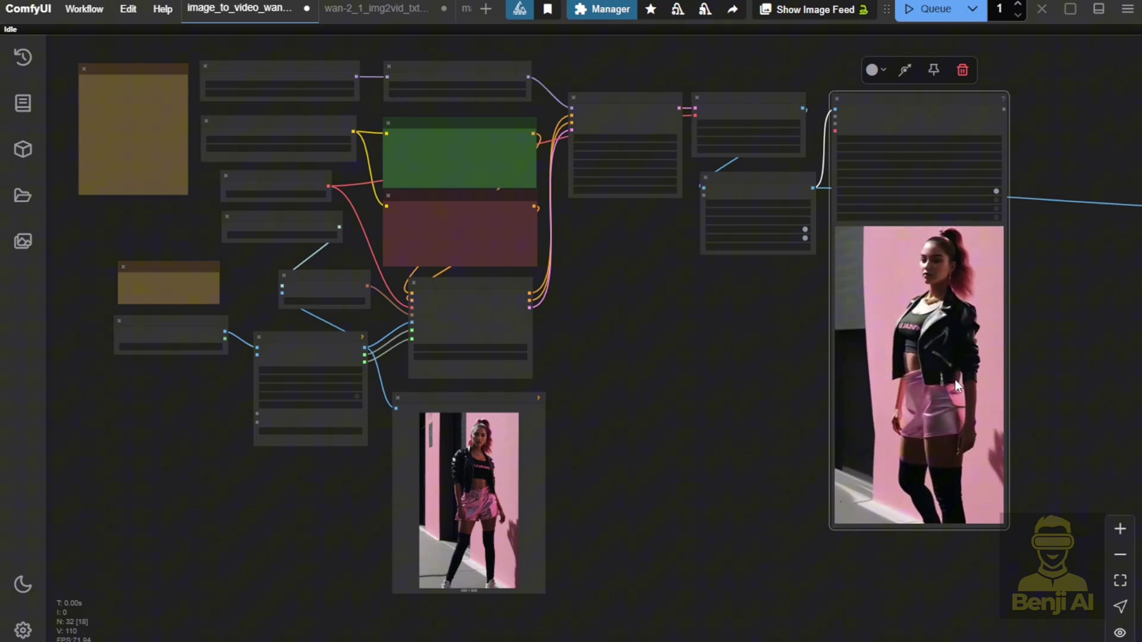
# Bring the background-removal nodes and their Preview Image frame grid into view.
pyautogui.moveTo(1041, 298); pyautogui.dragTo(352, 293)
pyautogui.moveTo(927, 277); pyautogui.dragTo(311, 256)
pyautogui.scroll(-1, 647, 266)
pyautogui.scroll(2, 689, 265)
pyautogui.scroll(2, 687, 267)
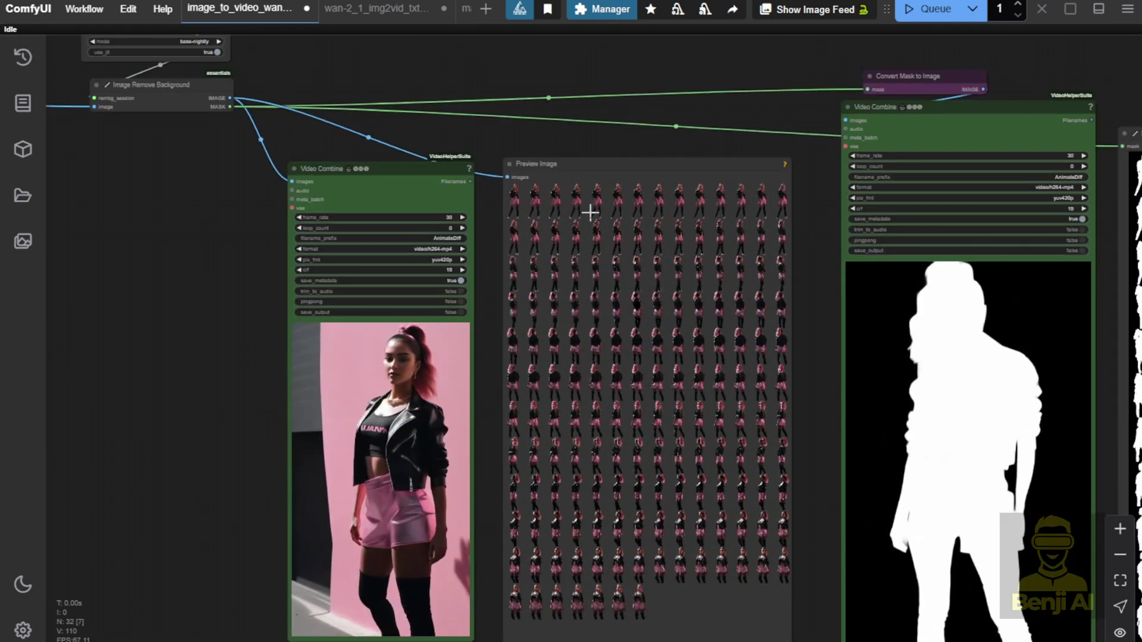
pyautogui.scroll(2, 592, 212)
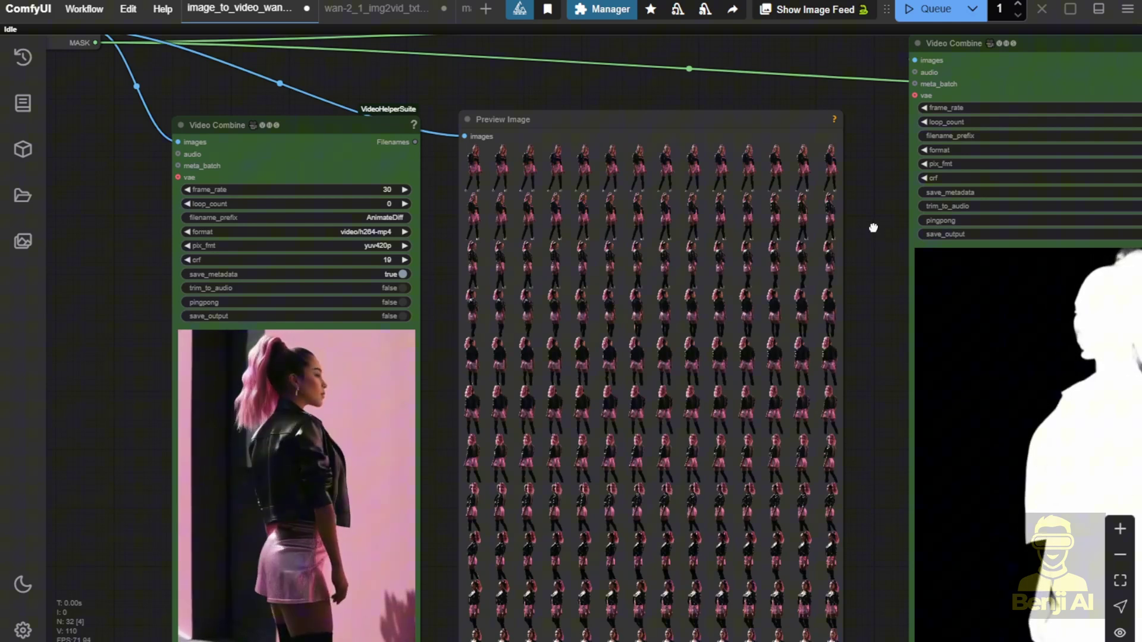
pyautogui.moveTo(876, 217); pyautogui.dragTo(887, 148)
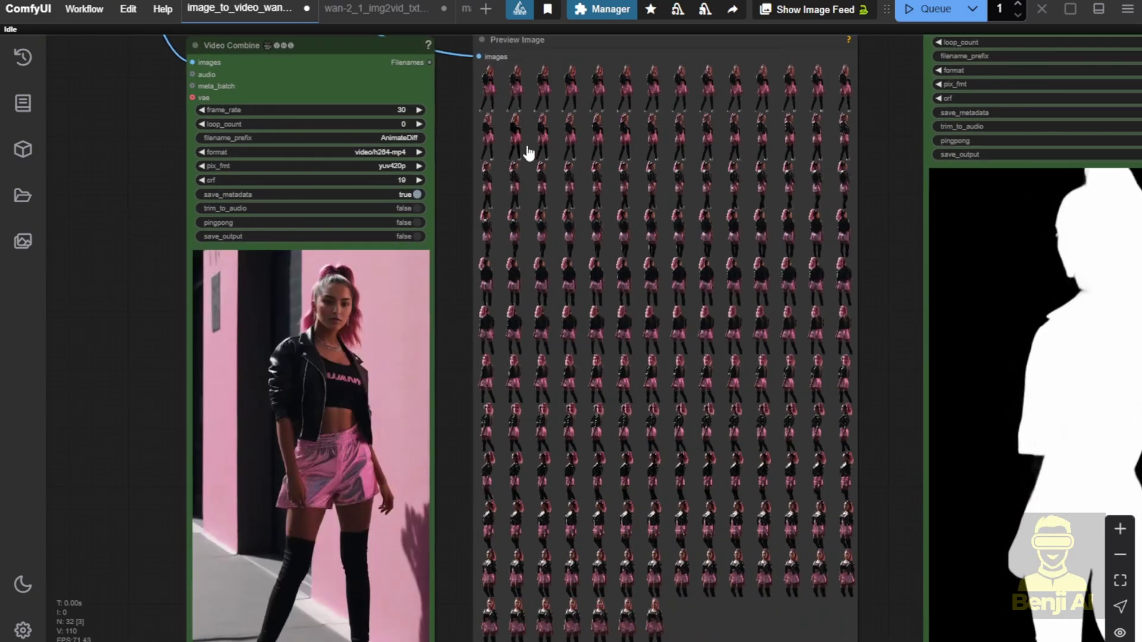
# Enlarge several frames in turn, including side view and back-view frame 72, ending on frame 62.
pyautogui.click(545, 99)
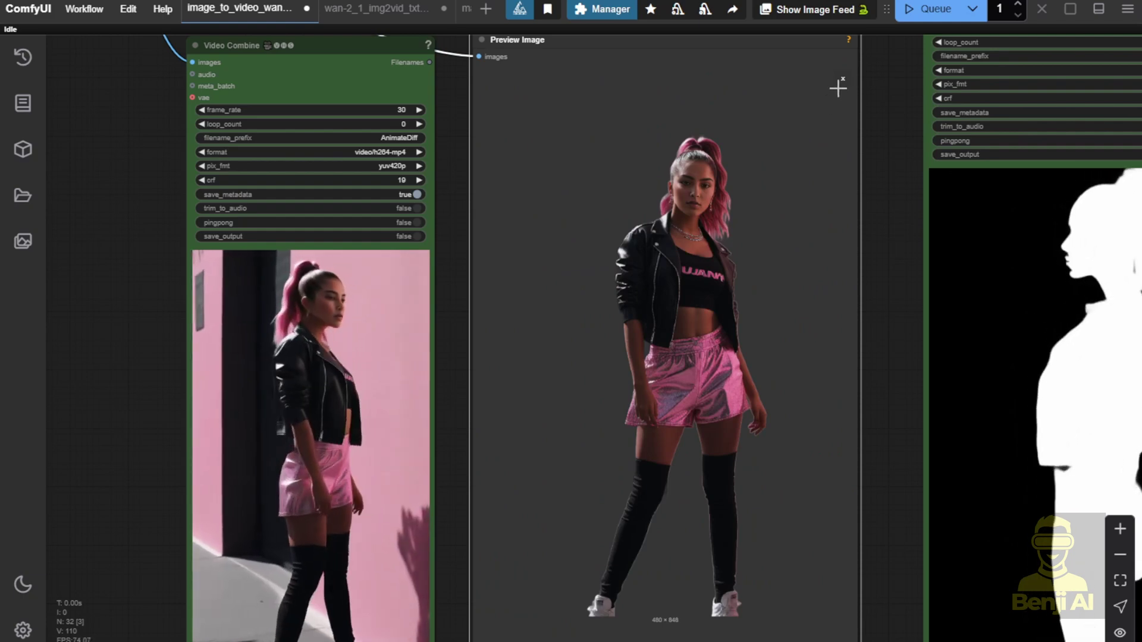
pyautogui.click(843, 81)
pyautogui.click(711, 188)
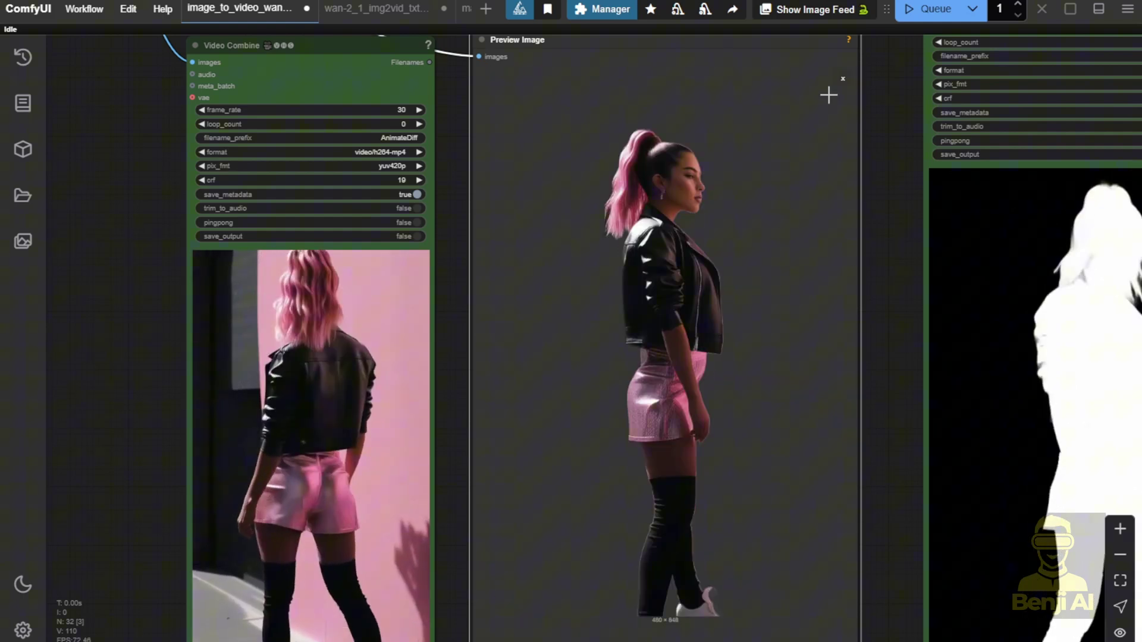
pyautogui.click(843, 80)
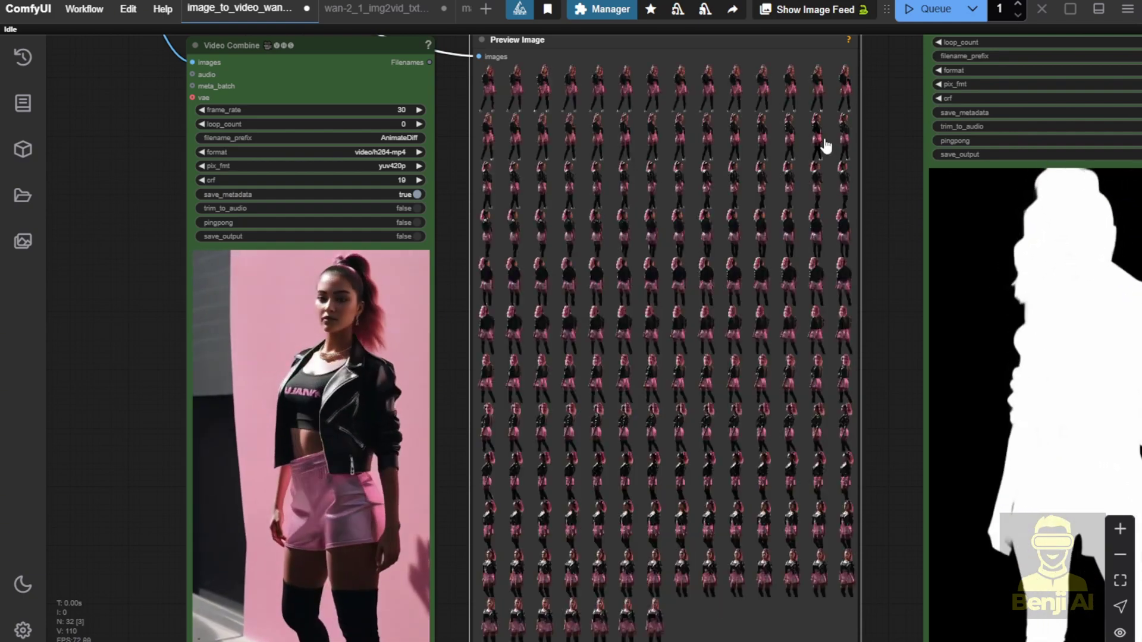
pyautogui.click(821, 140)
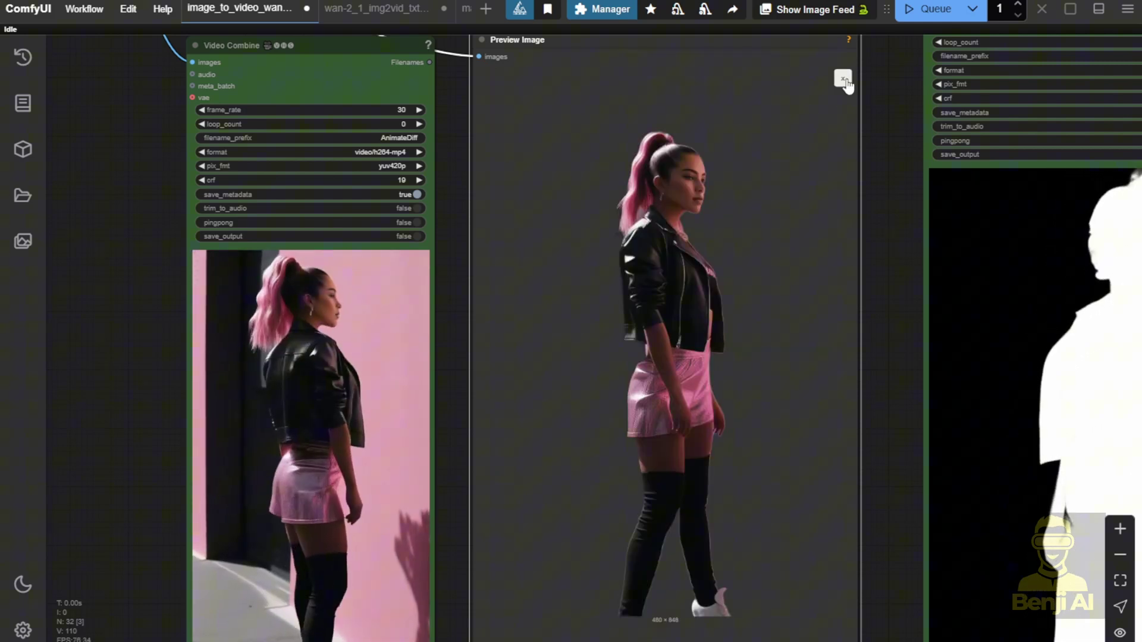
pyautogui.click(841, 81)
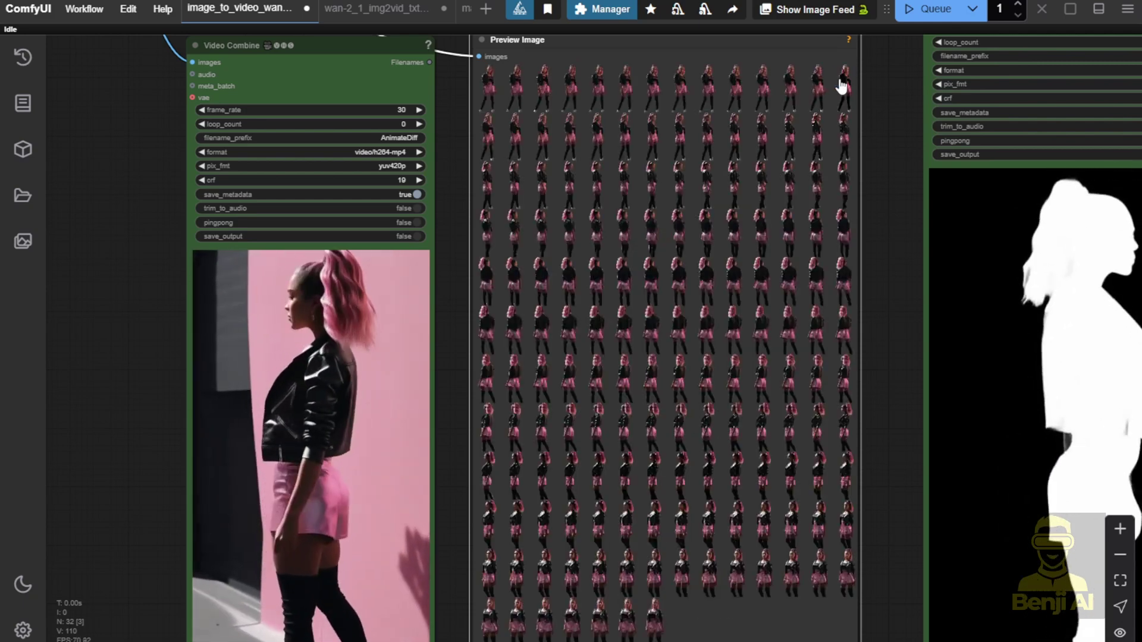
pyautogui.click(714, 145)
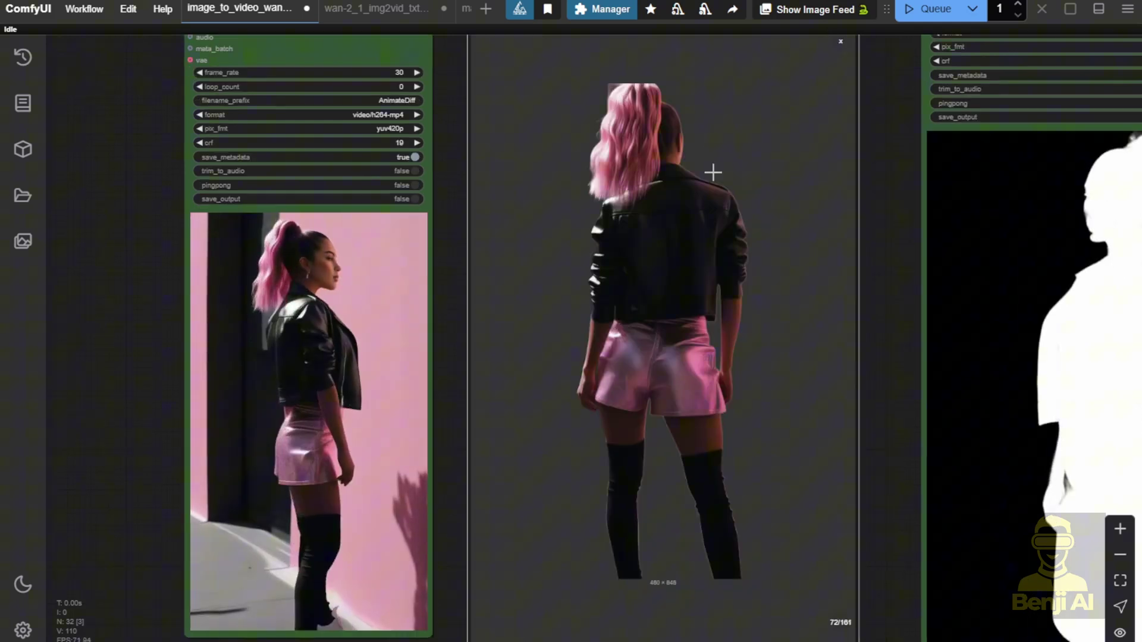
pyautogui.click(844, 41)
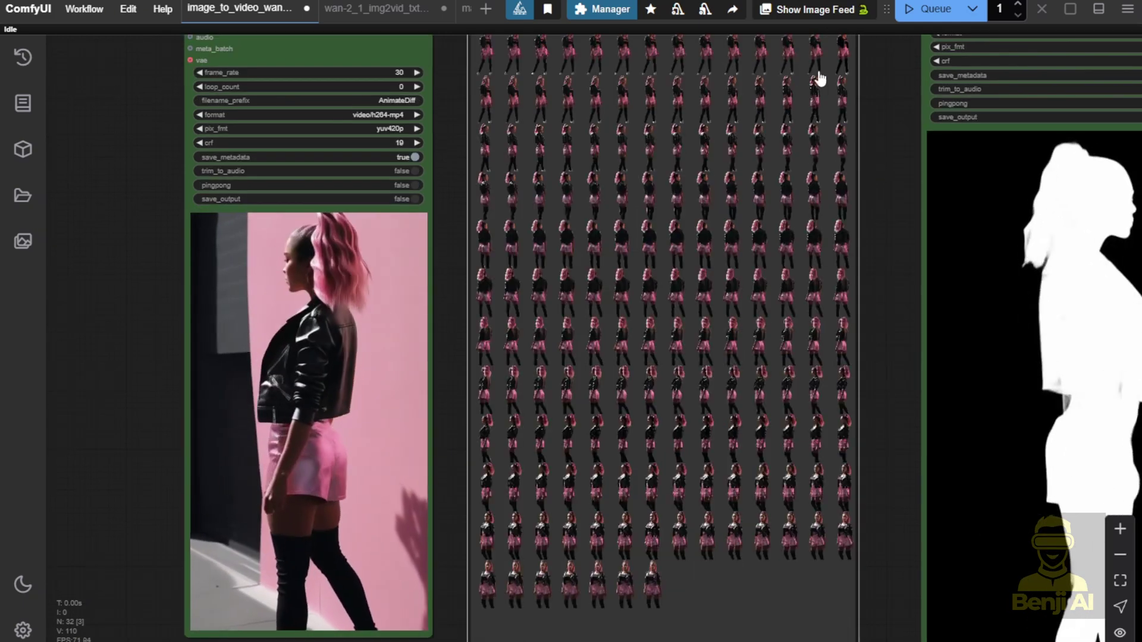
pyautogui.click(620, 241)
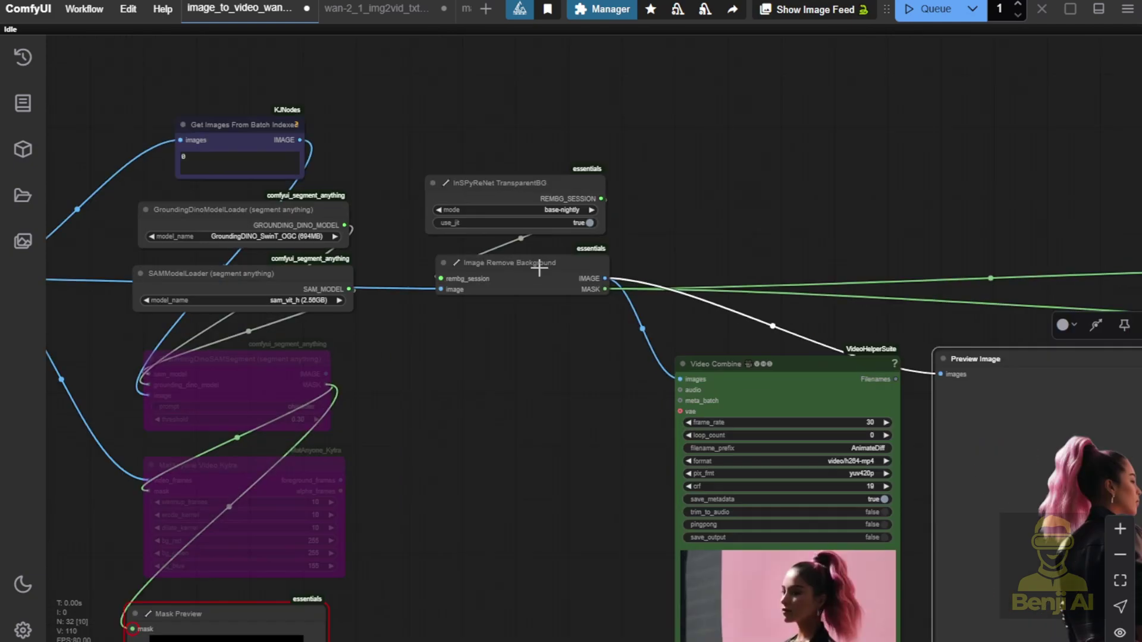
# Bring Video Combine and Preview Image into view and return to the full frame grid.
pyautogui.scroll(4, 539, 269)
pyautogui.scroll(2, 566, 211)
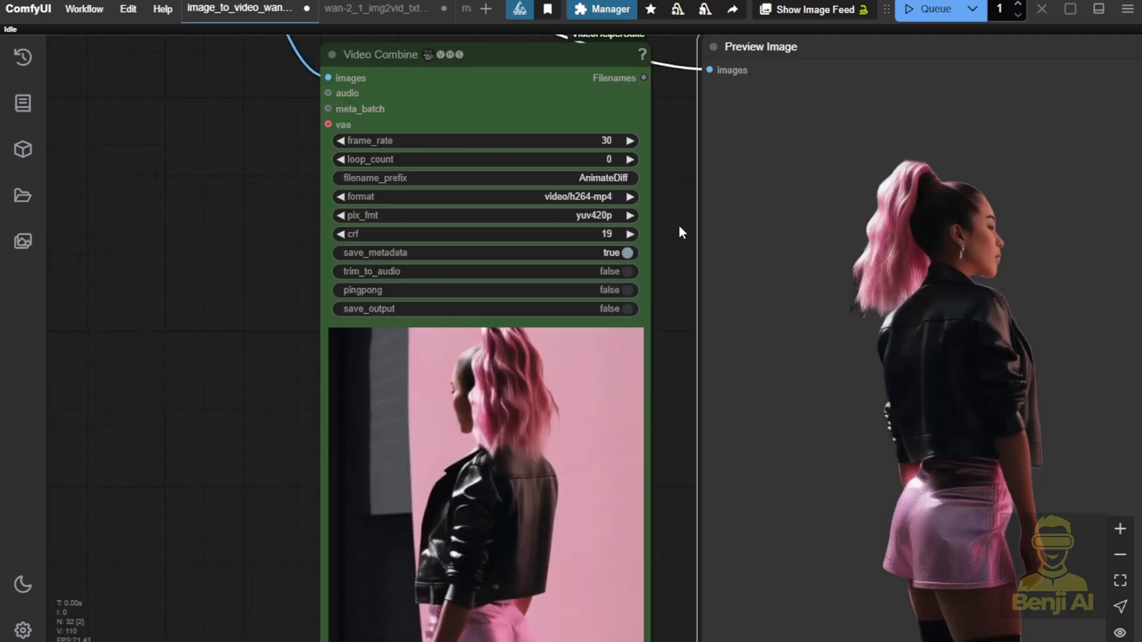
pyautogui.scroll(-3, 665, 230)
pyautogui.moveTo(665, 230); pyautogui.dragTo(482, 160)
pyautogui.moveTo(513, 102); pyautogui.dragTo(529, 95)
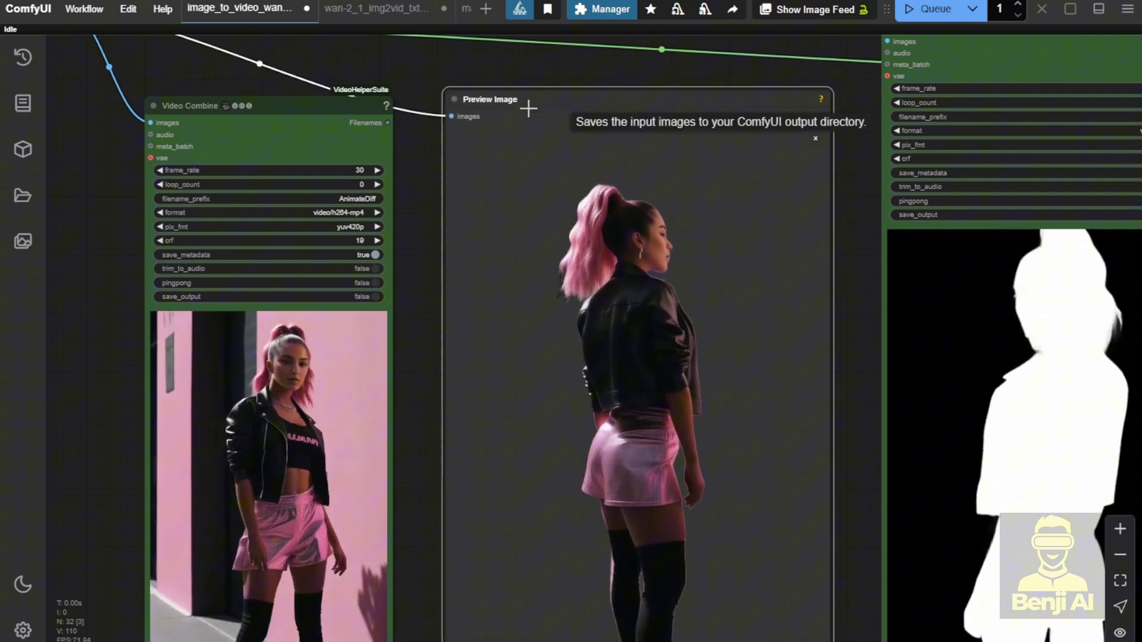
pyautogui.click(818, 132)
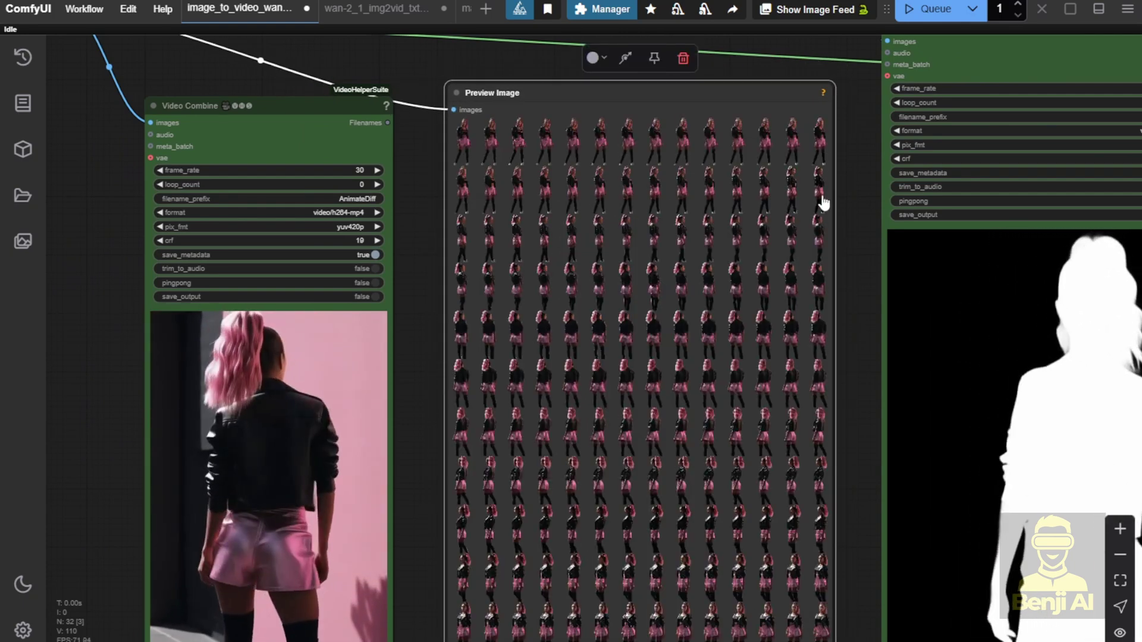
pyautogui.scroll(-2, 773, 205)
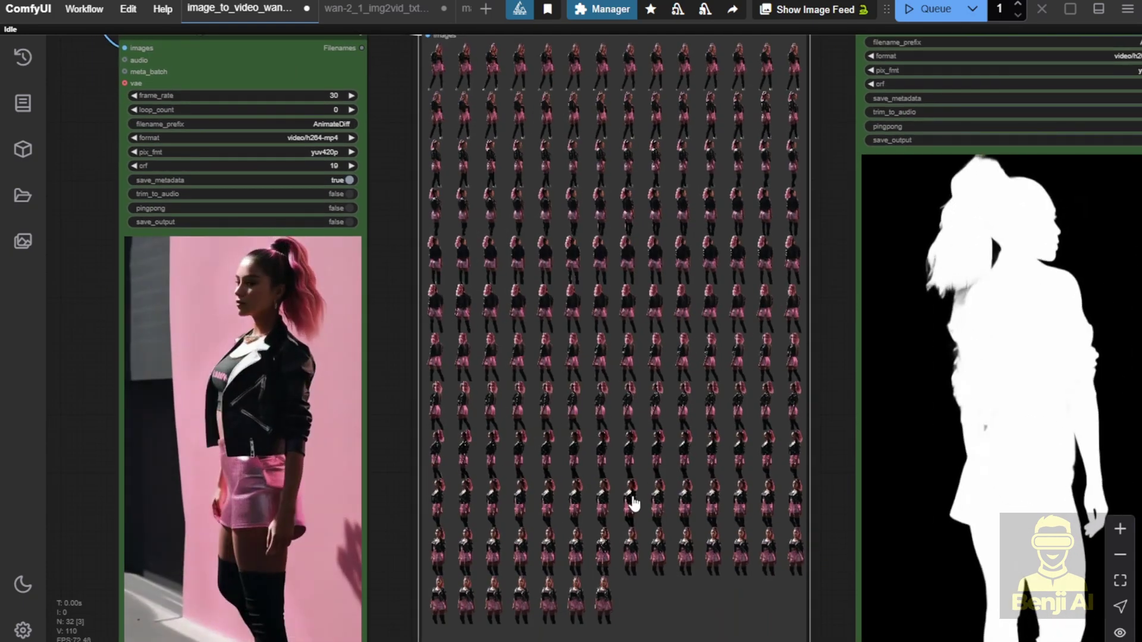
# Enlarge the last frame 161, then frame 152, and step on through single frames.
pyautogui.click(599, 598)
pyautogui.click(792, 57)
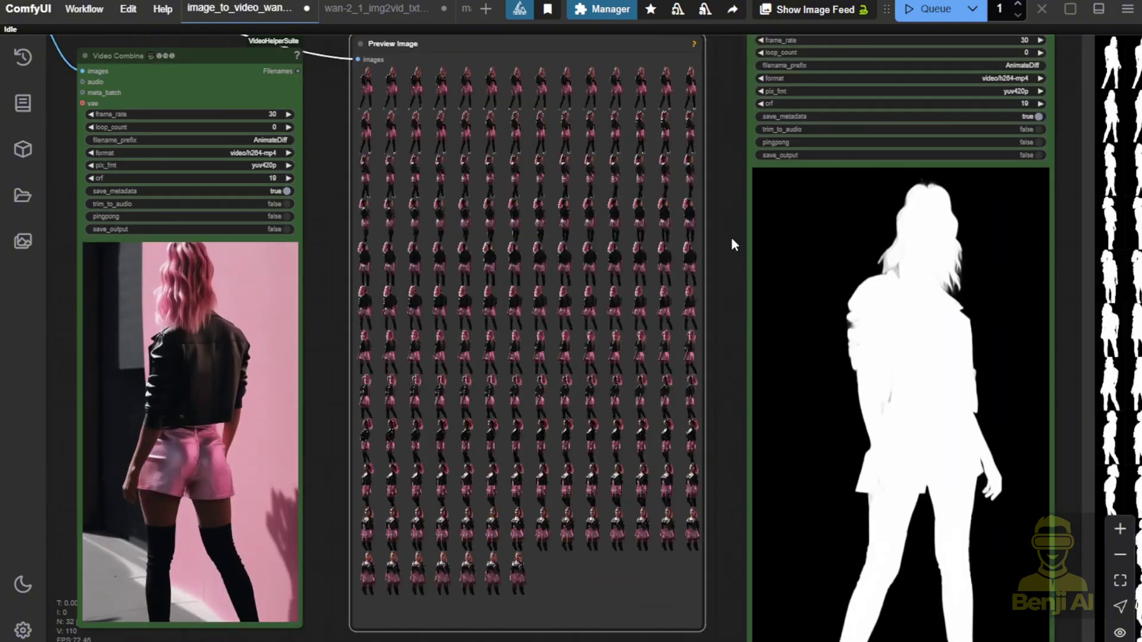
pyautogui.click(723, 298)
pyautogui.scroll(5, 708, 363)
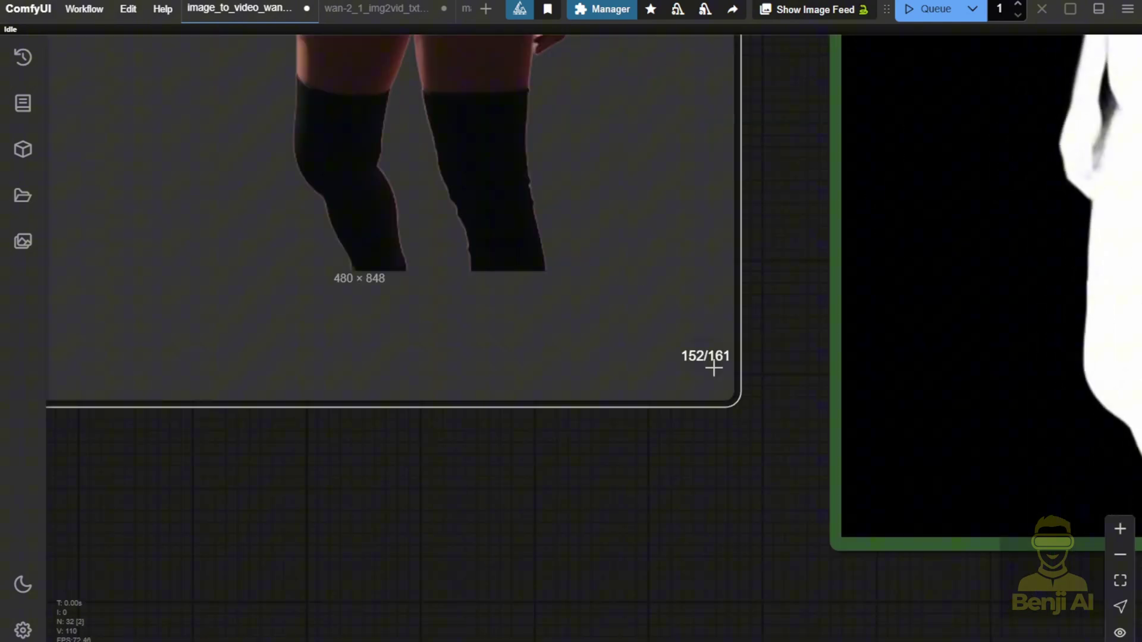
pyautogui.click(712, 367)
pyautogui.scroll(-5, 697, 455)
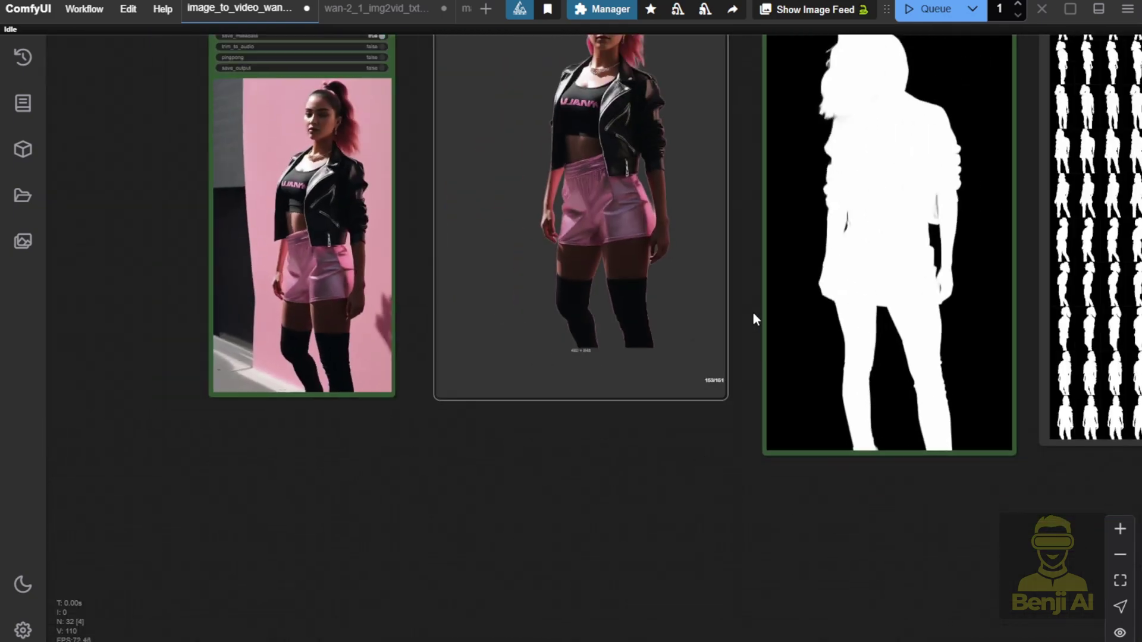
pyautogui.moveTo(752, 311); pyautogui.dragTo(744, 446)
# Advance five frames through the enlarged preview.
pyautogui.click(716, 538)
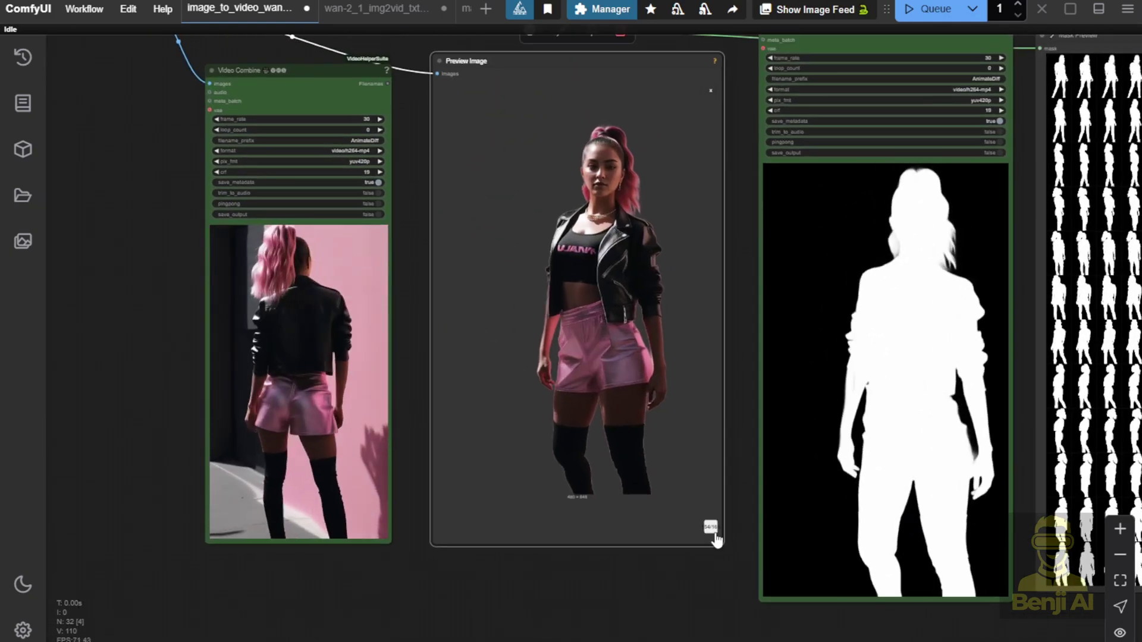
pyautogui.click(715, 538)
pyautogui.click(716, 537)
pyautogui.click(714, 538)
pyautogui.click(714, 537)
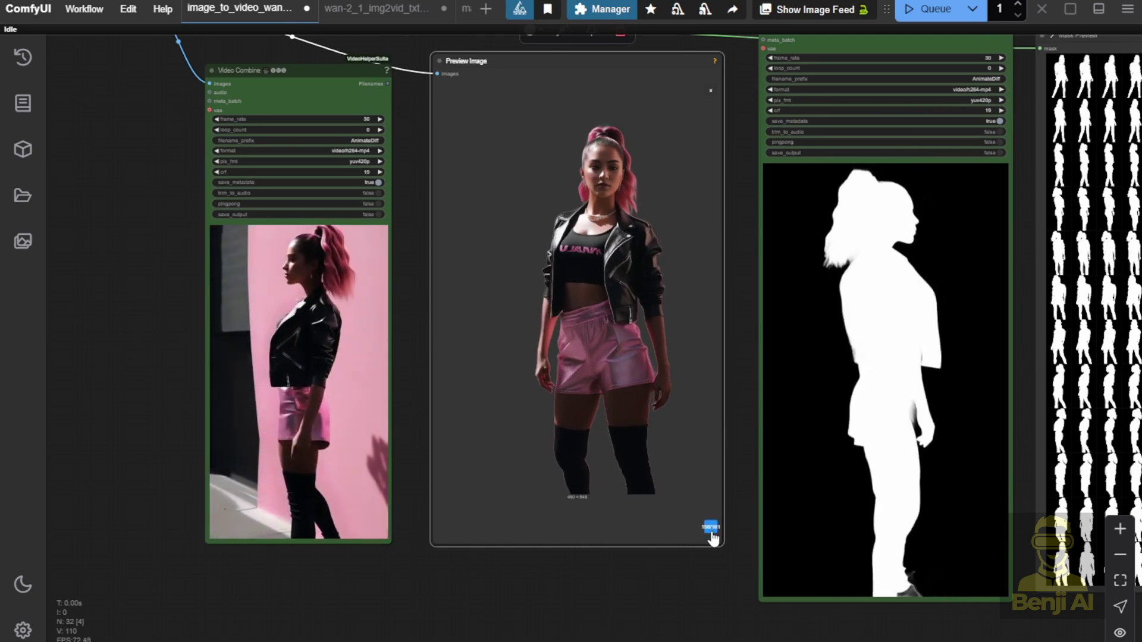
# Return to the grid, enlarge frame 37, then pan over to the SAM segmentation nodes.
pyautogui.click(711, 91)
pyautogui.click(616, 177)
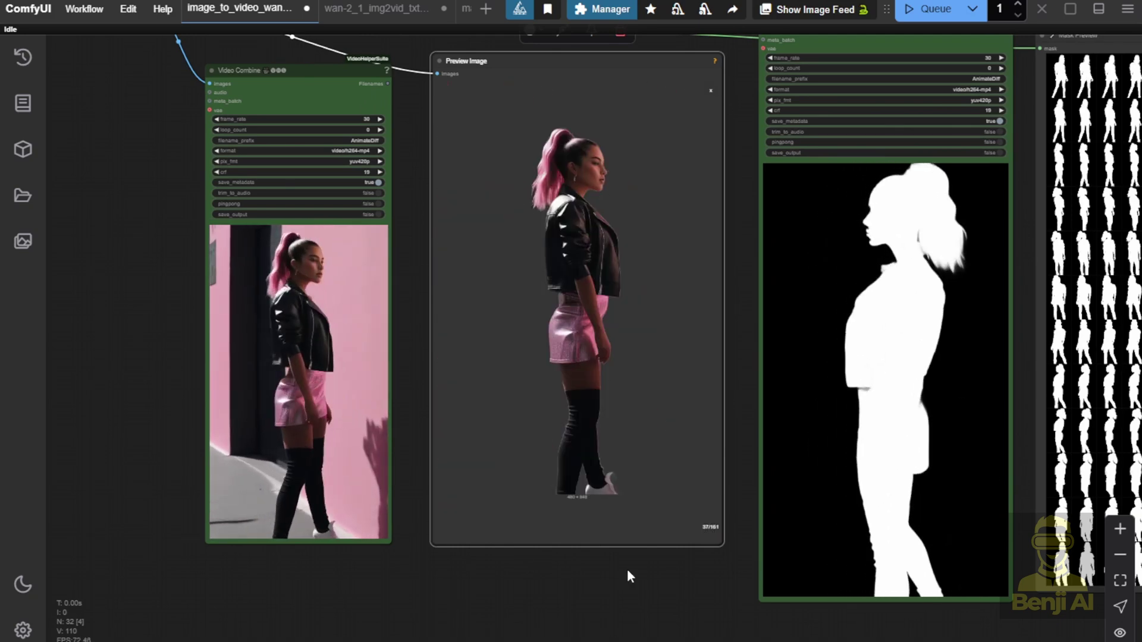
pyautogui.rightClick(583, 198)
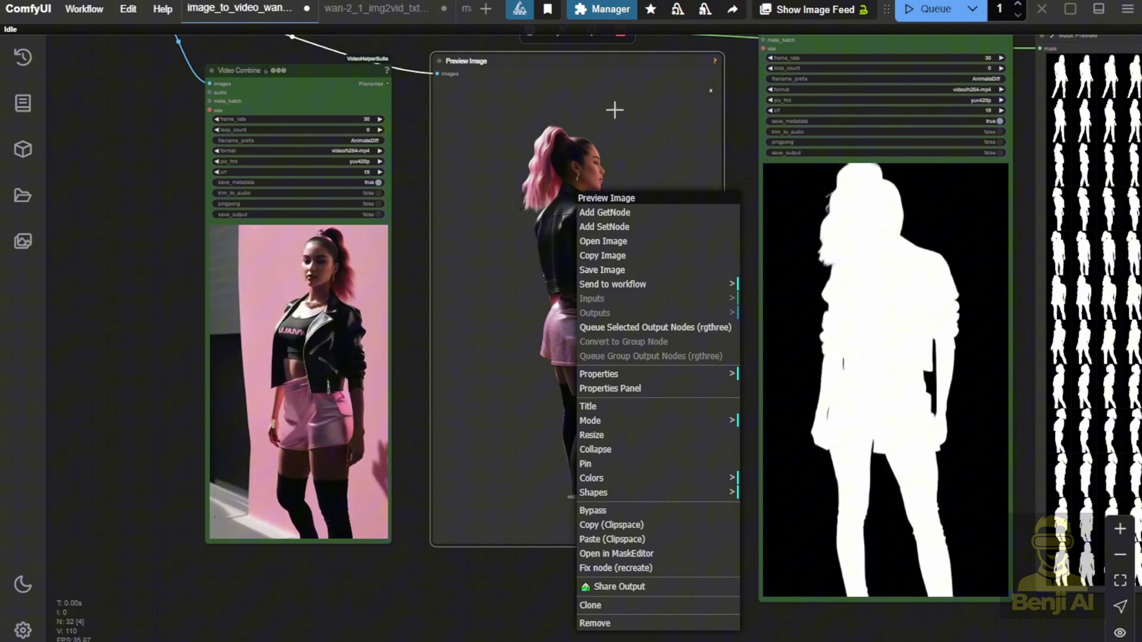
pyautogui.moveTo(131, 244); pyautogui.dragTo(741, 323)
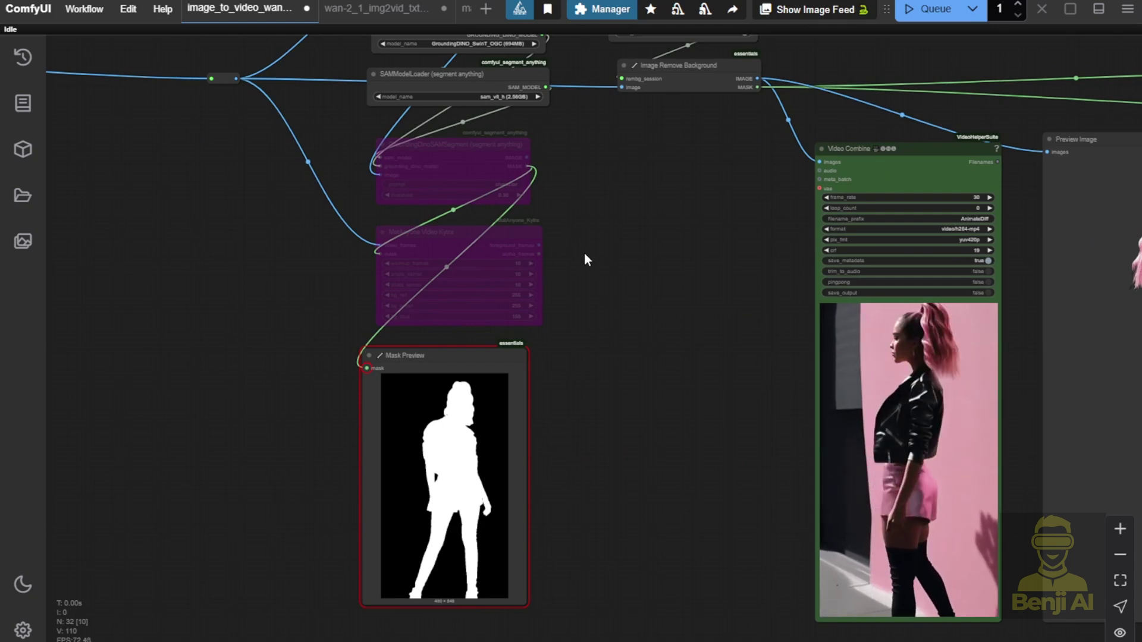
# Un-bypass the MatAnyone matting node and move it up and to the left.
pyautogui.scroll(5, 570, 270)
pyautogui.scroll(2, 526, 262)
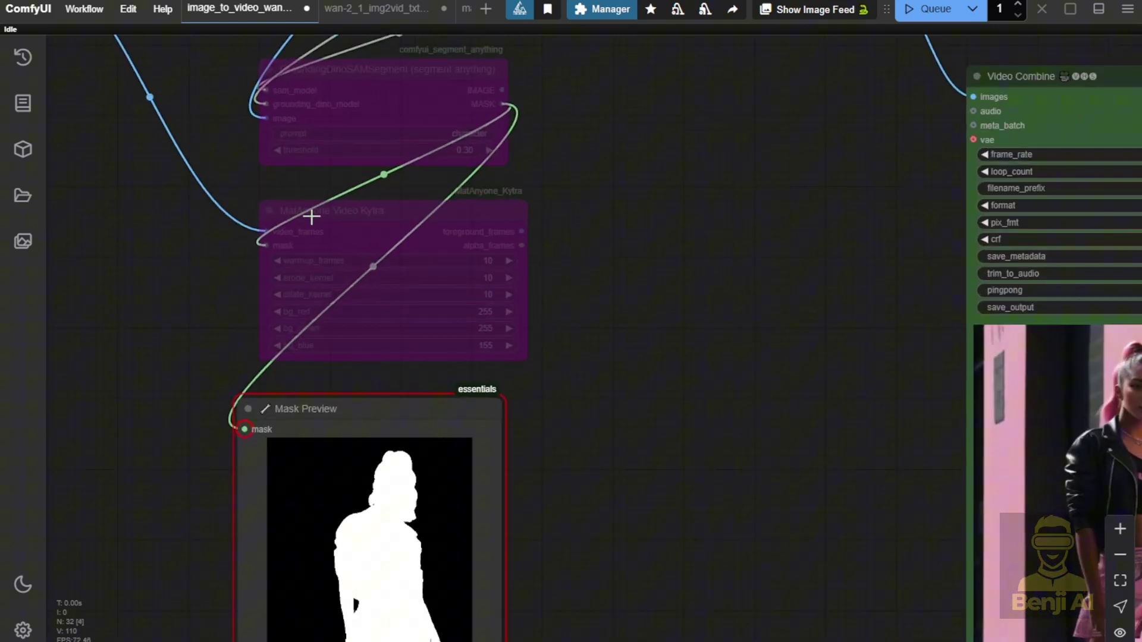
pyautogui.scroll(3, 536, 216)
pyautogui.moveTo(536, 216); pyautogui.dragTo(502, 239)
pyautogui.rightClick(505, 224)
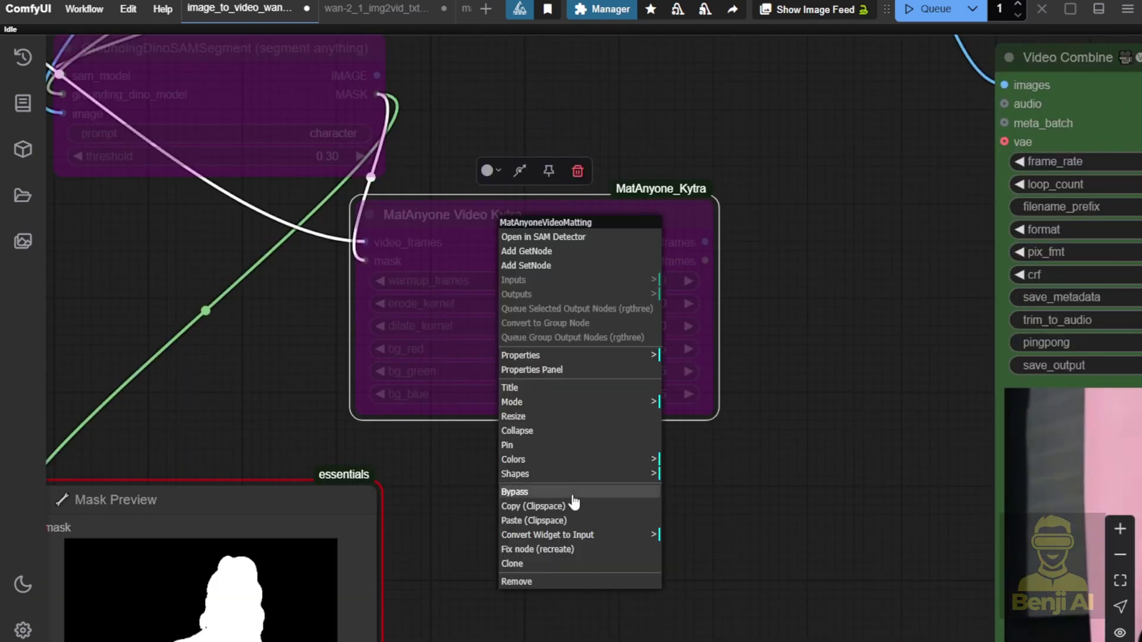
pyautogui.click(573, 493)
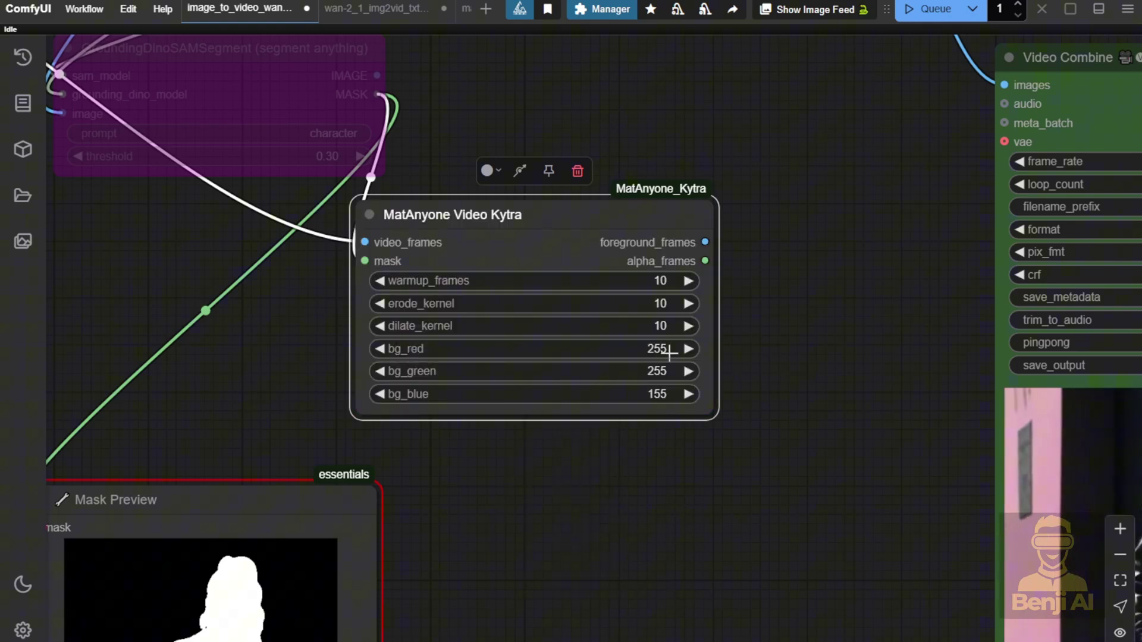
pyautogui.scroll(2, 461, 396)
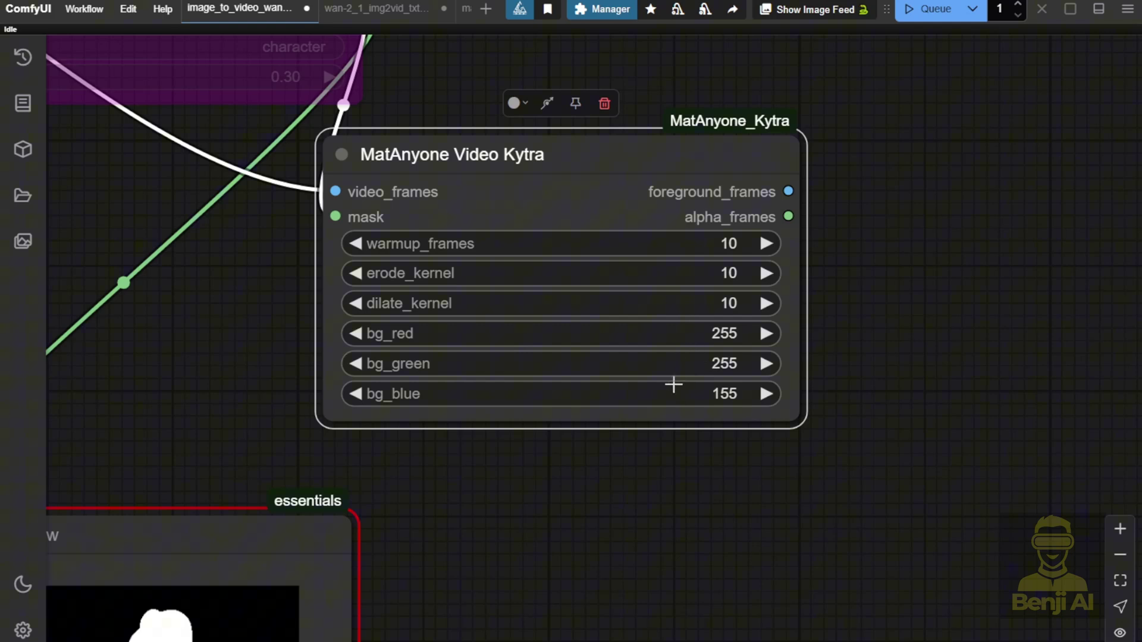
pyautogui.scroll(-3, 545, 295)
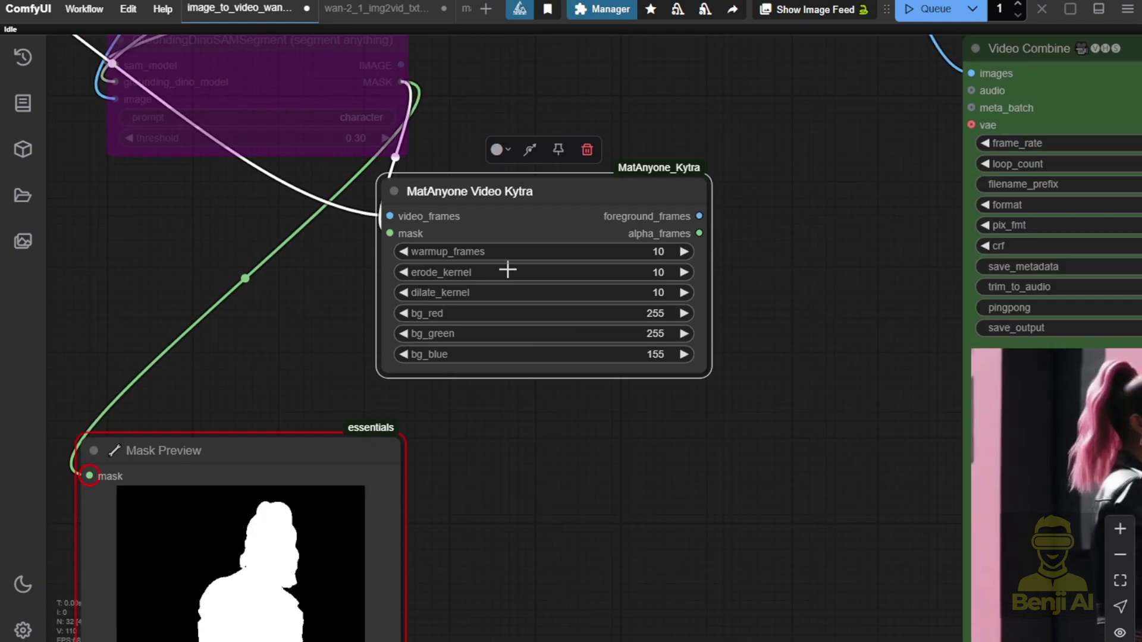
pyautogui.moveTo(553, 212); pyautogui.dragTo(339, 227)
pyautogui.scroll(5, 403, 188)
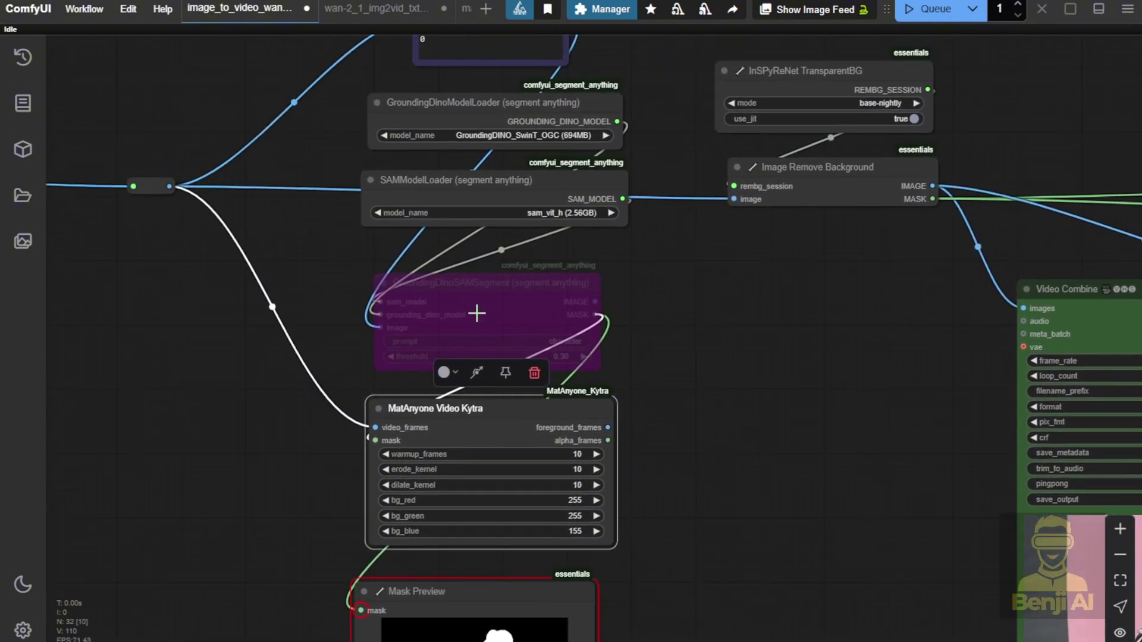
# Un-bypass GroundingDinoSAMSegment and place Mask Preview below the MatAnyone node.
pyautogui.rightClick(477, 314)
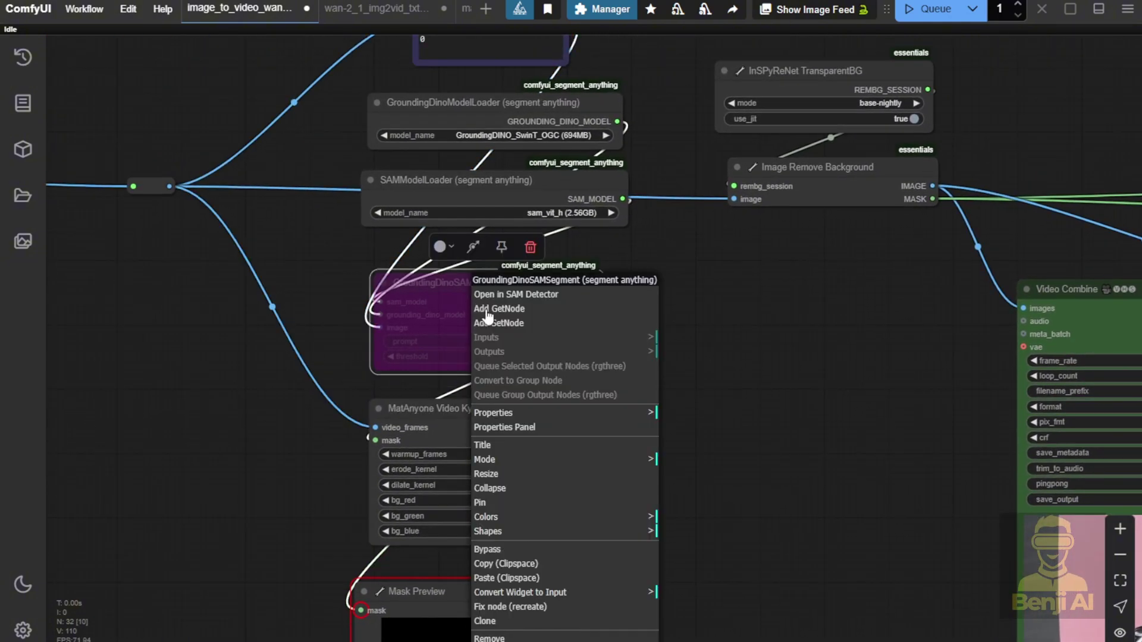
pyautogui.click(514, 549)
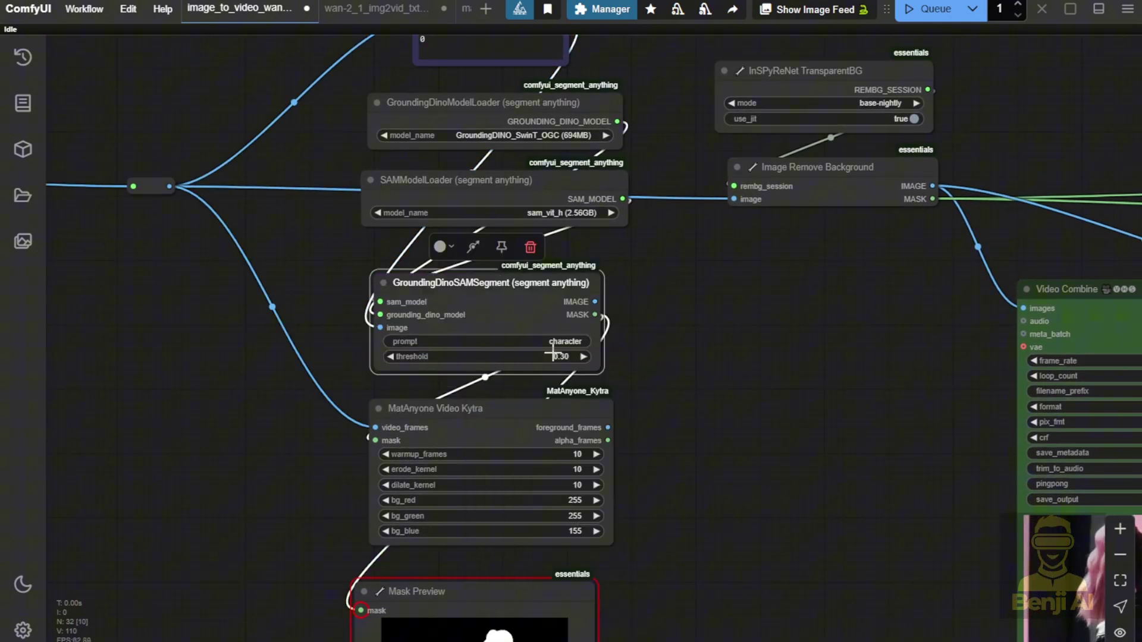
pyautogui.moveTo(480, 580); pyautogui.dragTo(806, 292)
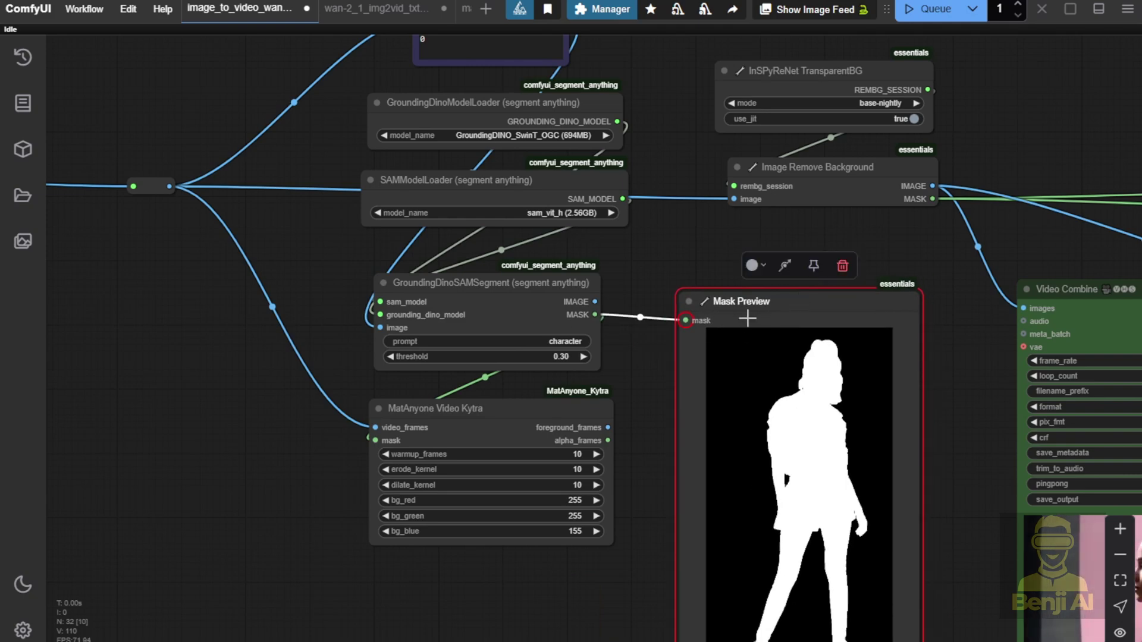
pyautogui.moveTo(652, 506); pyautogui.dragTo(631, 375)
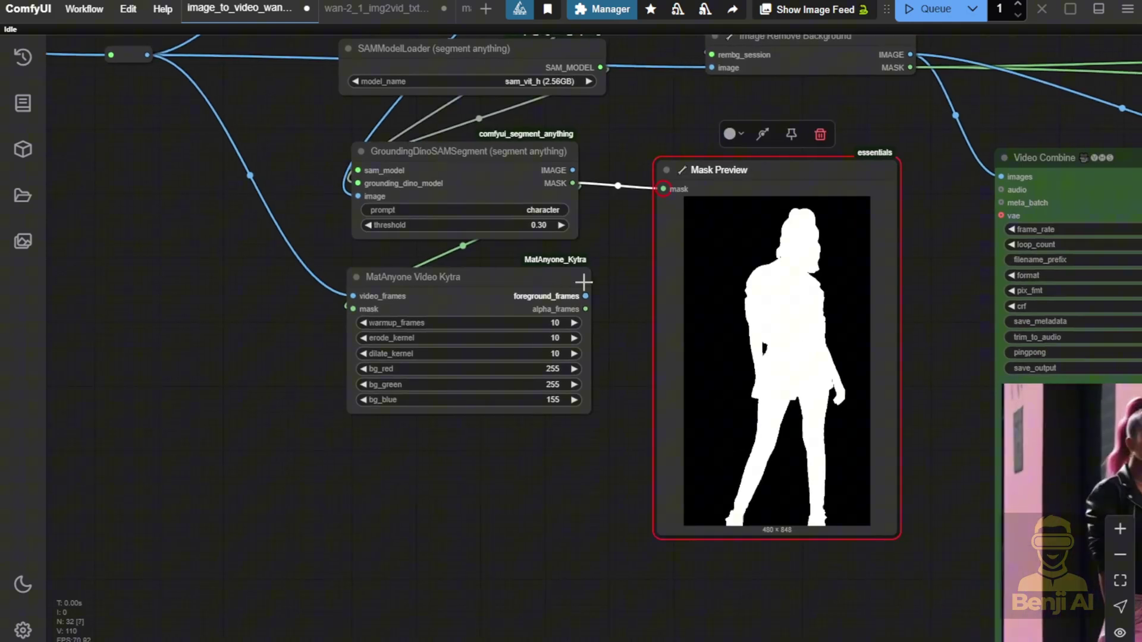
pyautogui.moveTo(730, 162); pyautogui.dragTo(430, 445)
# Bypass the MatAnyone and GroundingDinoSAMSegment nodes again.
pyautogui.rightClick(462, 304)
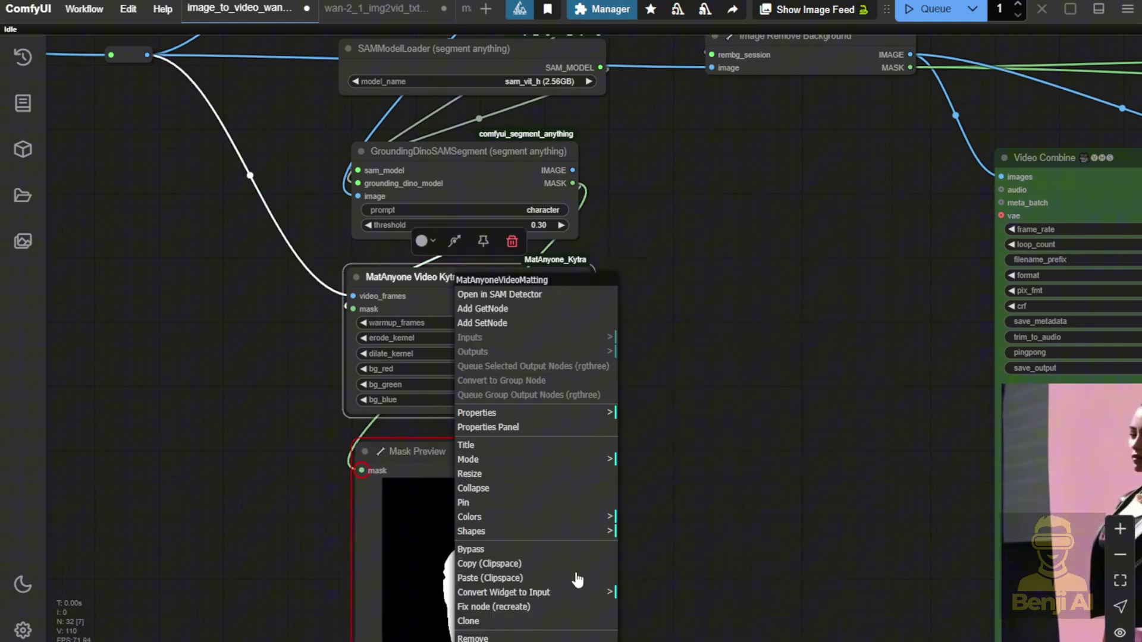
pyautogui.click(522, 550)
pyautogui.scroll(5, 724, 474)
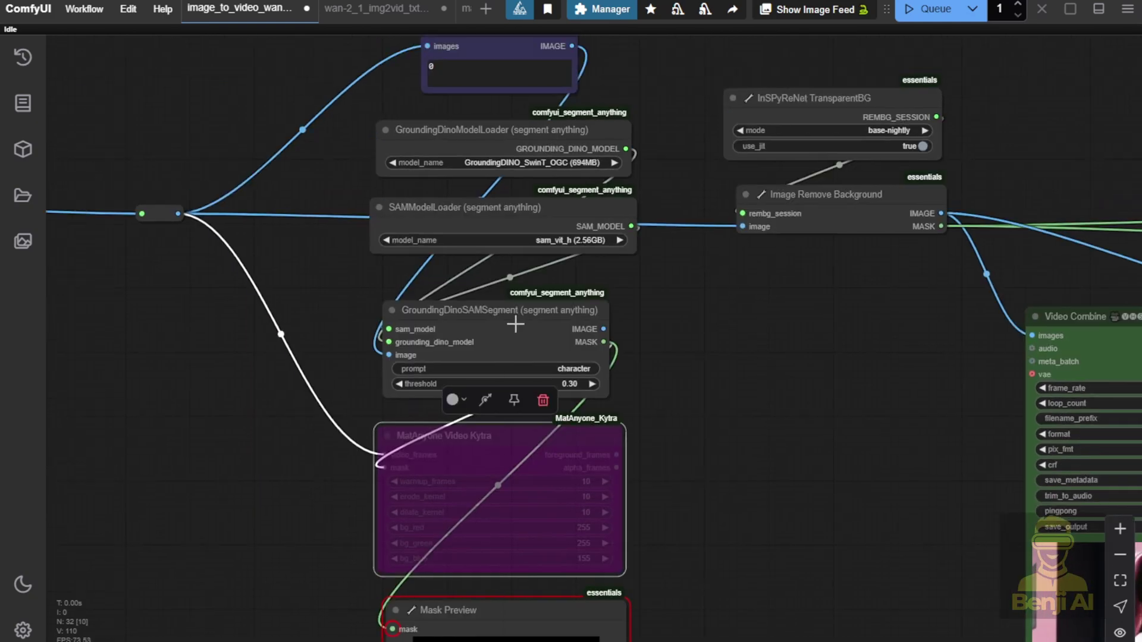
pyautogui.rightClick(516, 307)
pyautogui.click(525, 550)
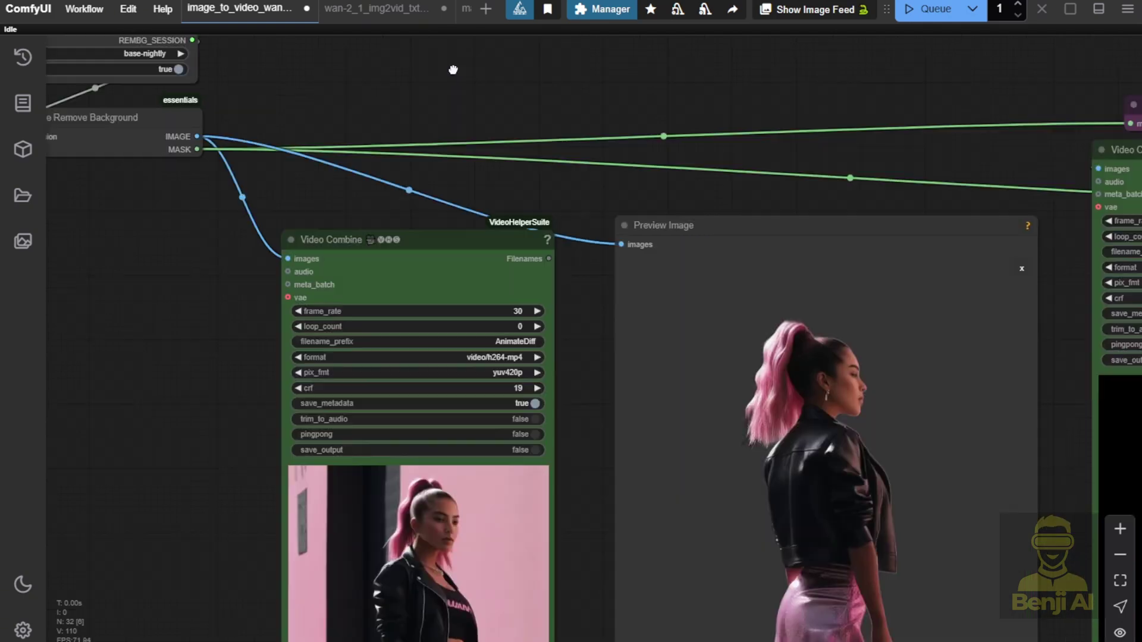
# Show Preview Image as a grid of all background-removed frames, then view the Mask Preview grid.
pyautogui.scroll(-3, 490, 357)
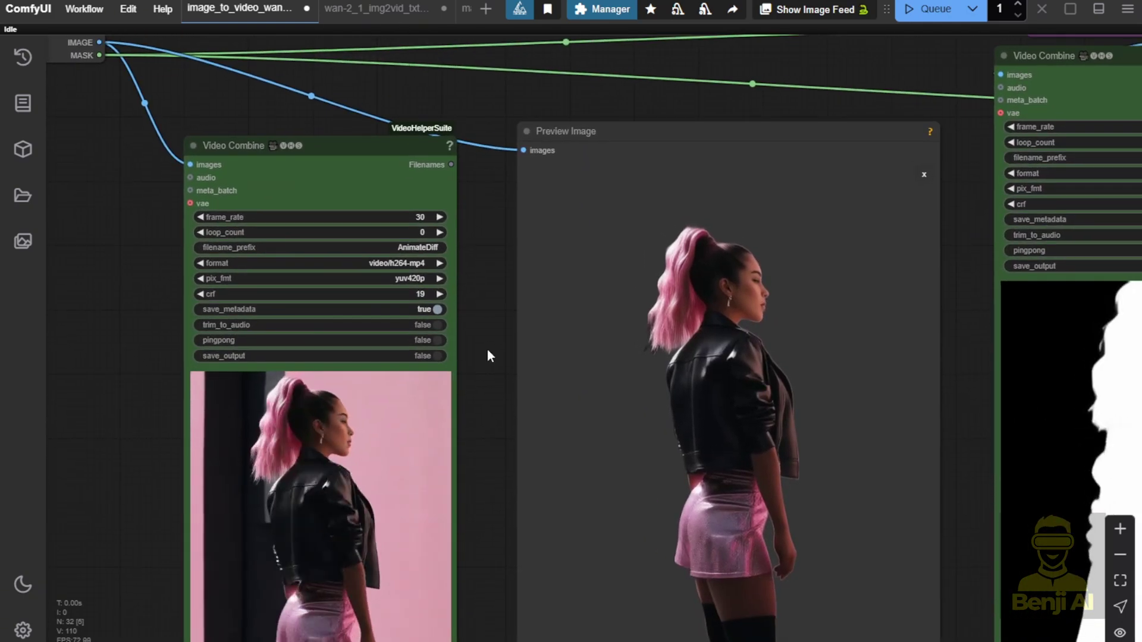
pyautogui.scroll(-2, 488, 382)
pyautogui.rightClick(665, 375)
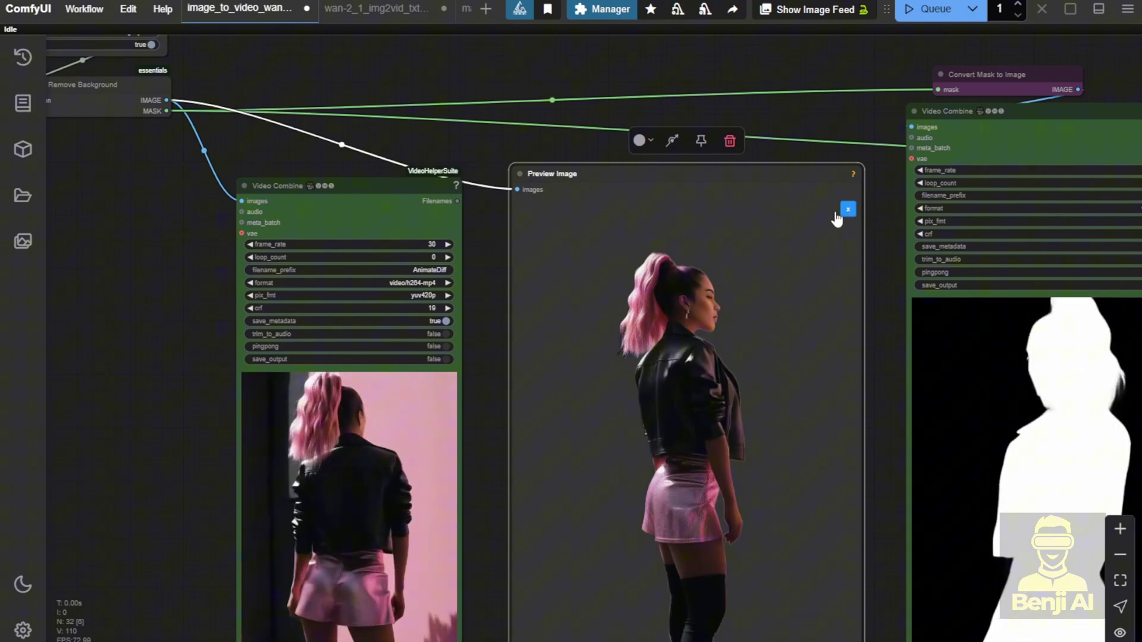
pyautogui.click(848, 210)
pyautogui.click(825, 249)
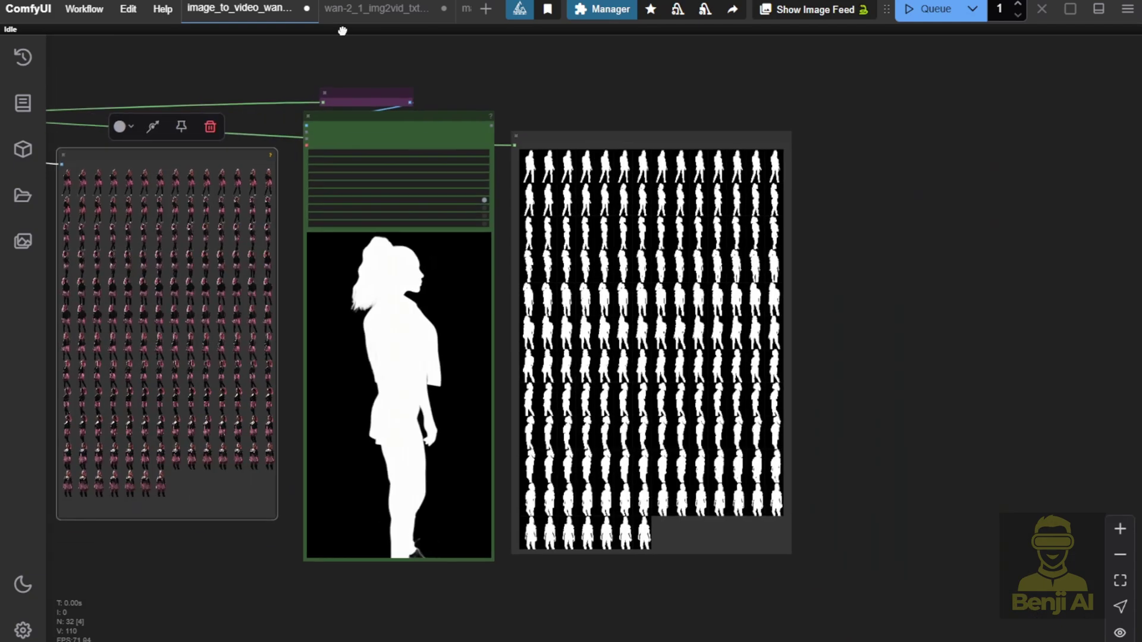
pyautogui.scroll(2, 697, 163)
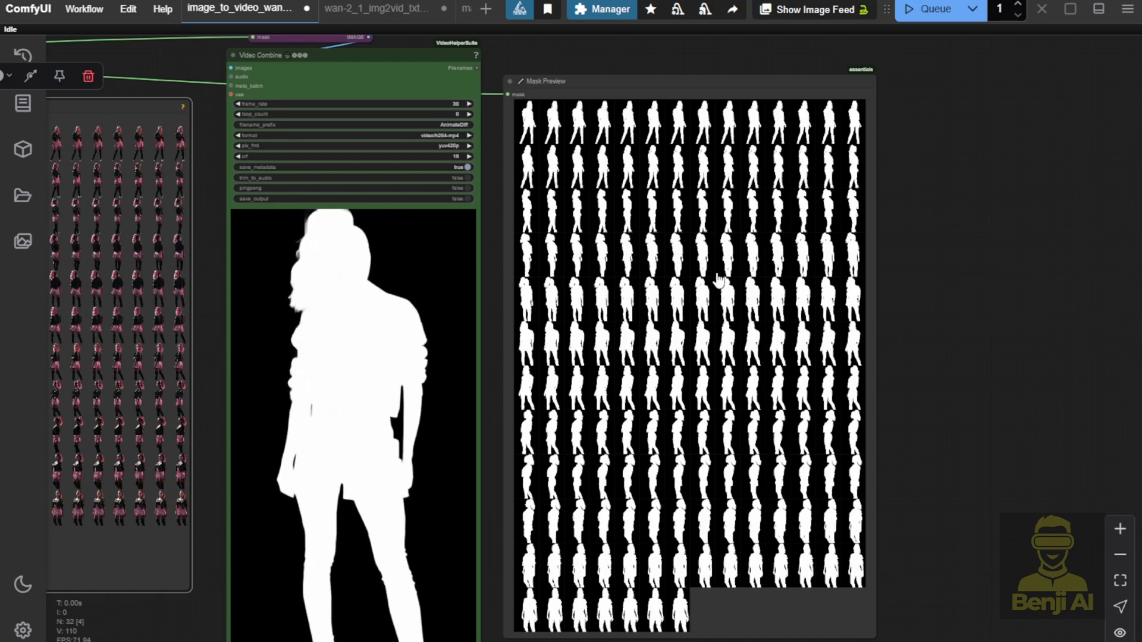
# Zoom out and reposition the Video Combine and frame-grid output nodes.
pyautogui.scroll(-3, 663, 313)
pyautogui.moveTo(592, 84); pyautogui.dragTo(607, 90)
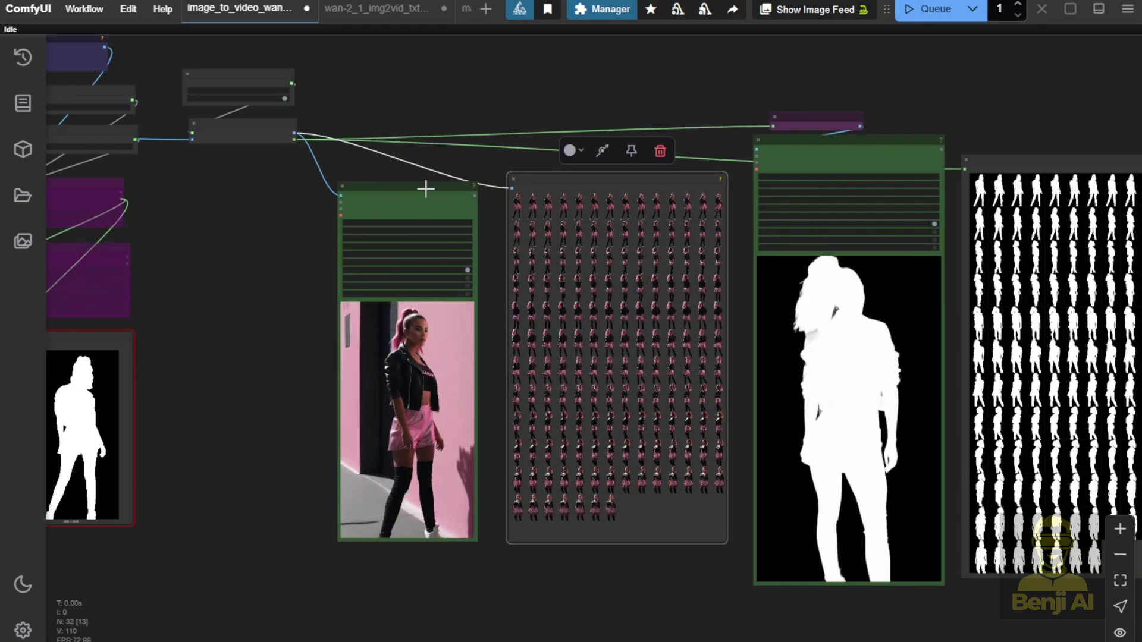
pyautogui.moveTo(388, 192); pyautogui.dragTo(397, 180)
pyautogui.moveTo(561, 186); pyautogui.dragTo(544, 179)
# Enlarge background-removed frame 31, return to the grid, then enlarge frame 74.
pyautogui.click(532, 250)
pyautogui.scroll(5, 495, 381)
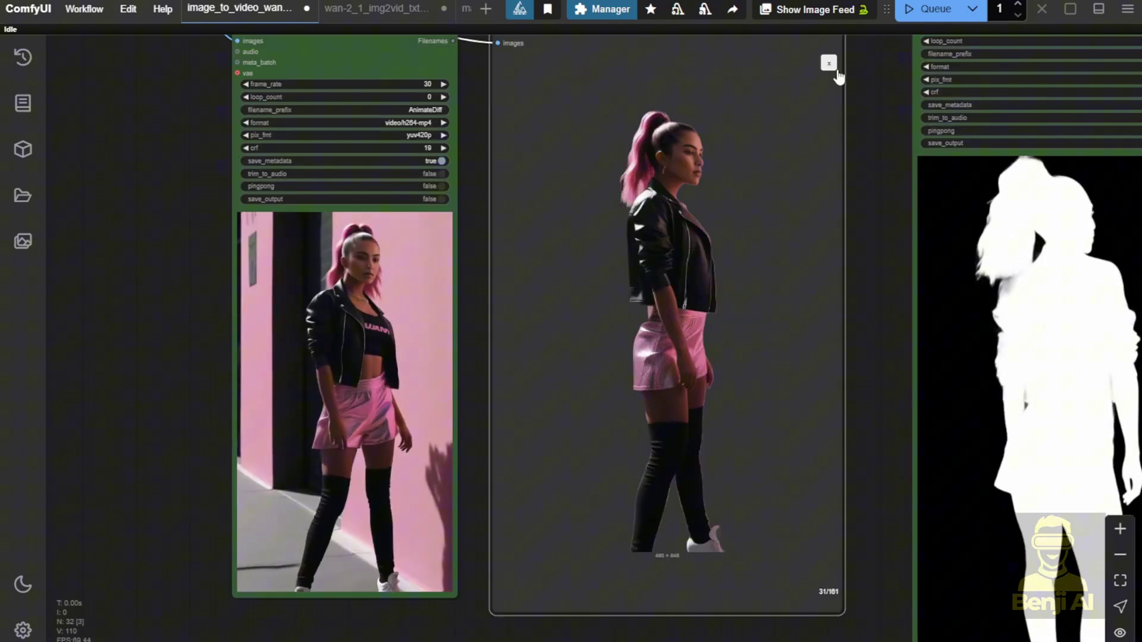
pyautogui.click(828, 64)
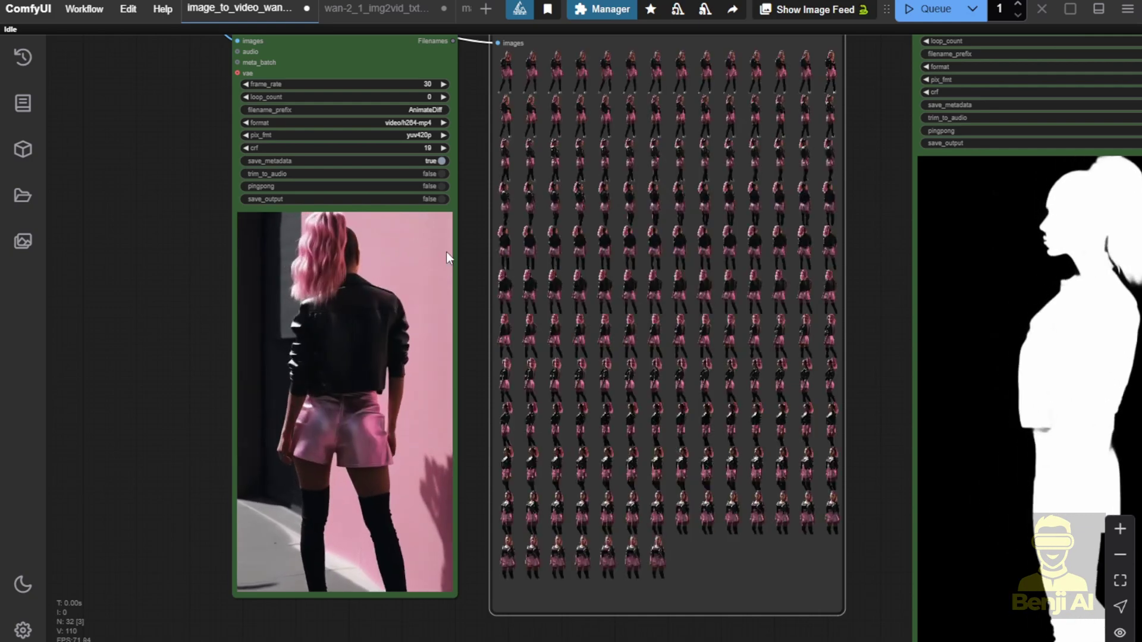
pyautogui.click(584, 294)
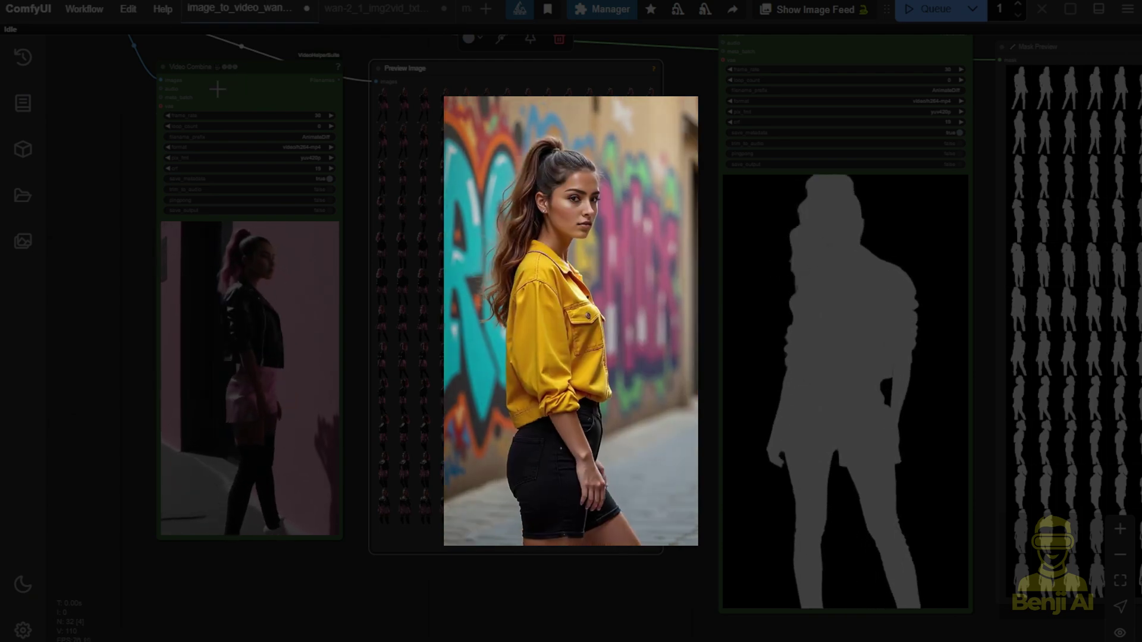
pyautogui.moveTo(113, 225); pyautogui.dragTo(494, 237)
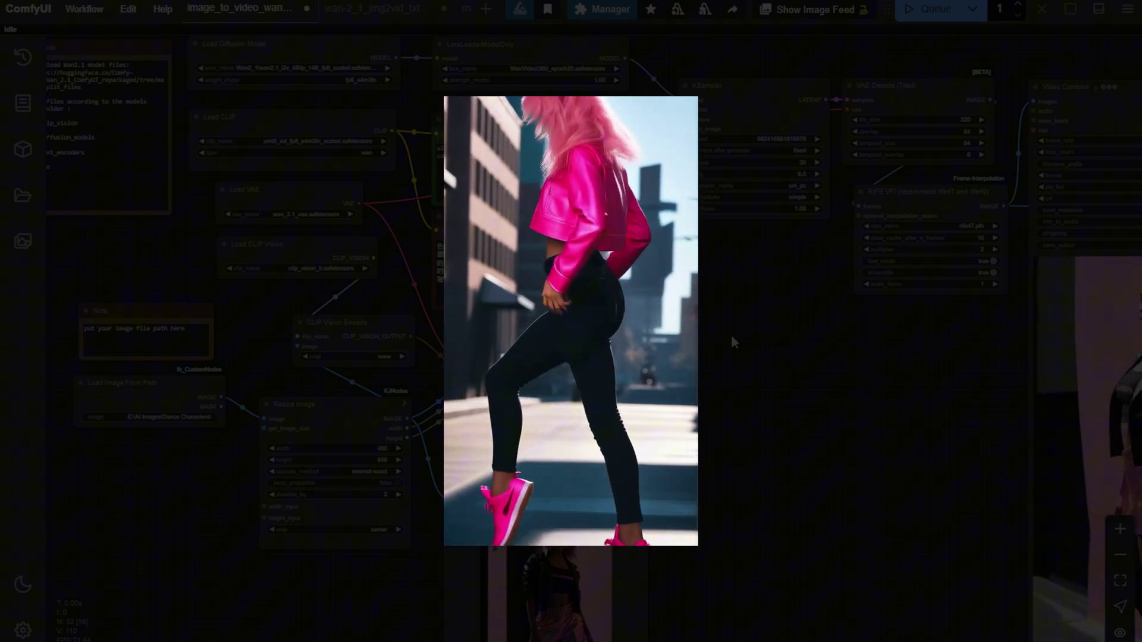
pyautogui.scroll(-1, 731, 334)
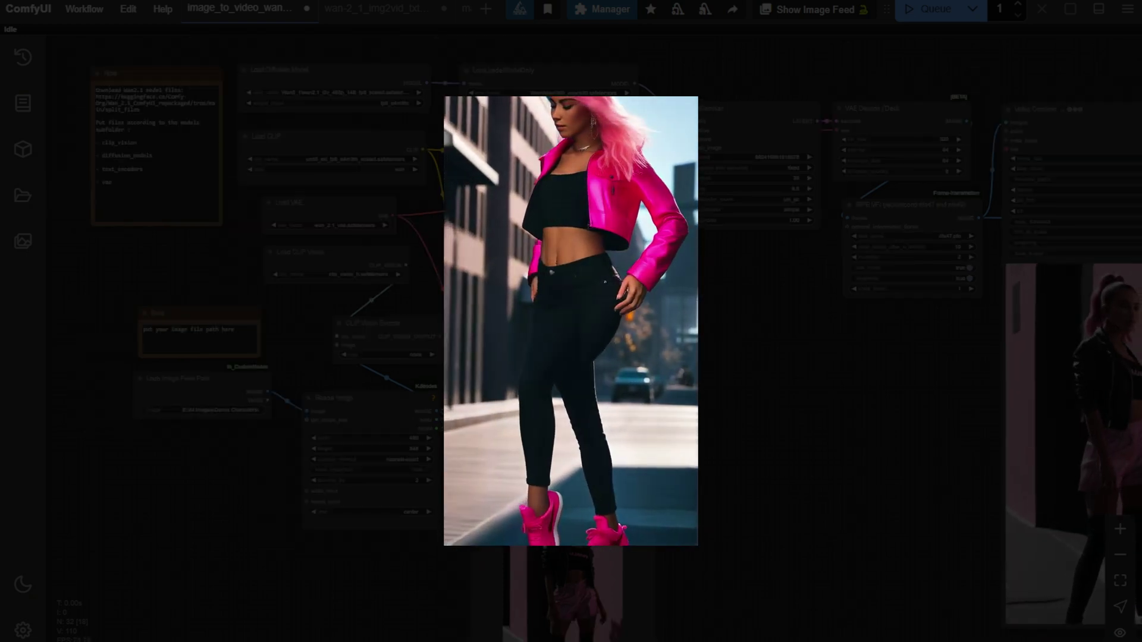